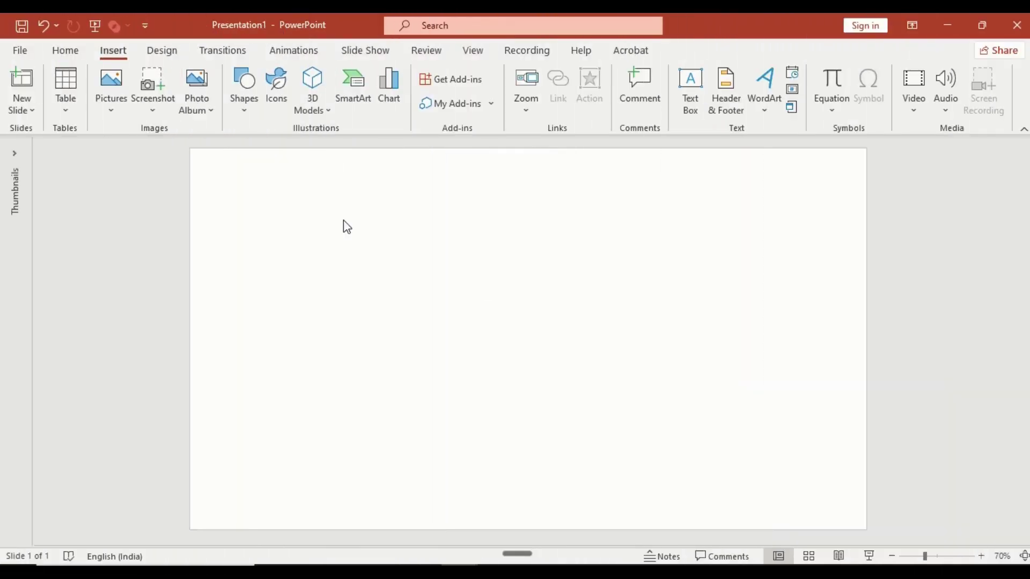
Step: Draw a tall blue rounded rectangle left of centre and make its corners less rounded
{"action": "left_click", "coordinate": [244, 99]}
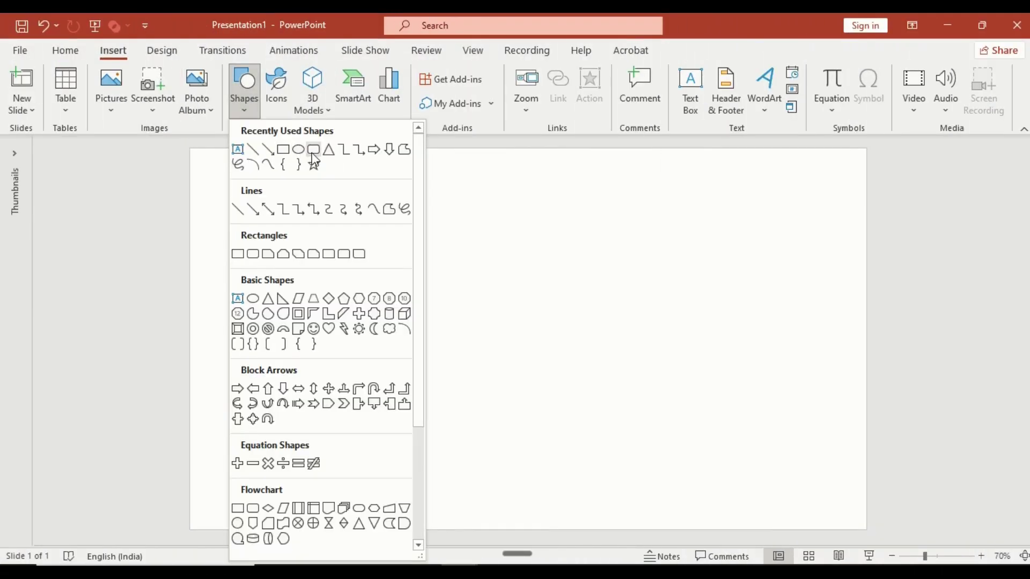
{"action": "left_click", "coordinate": [313, 151]}
{"action": "left_click_drag", "start_coordinate": [262, 285], "coordinate": [393, 494]}
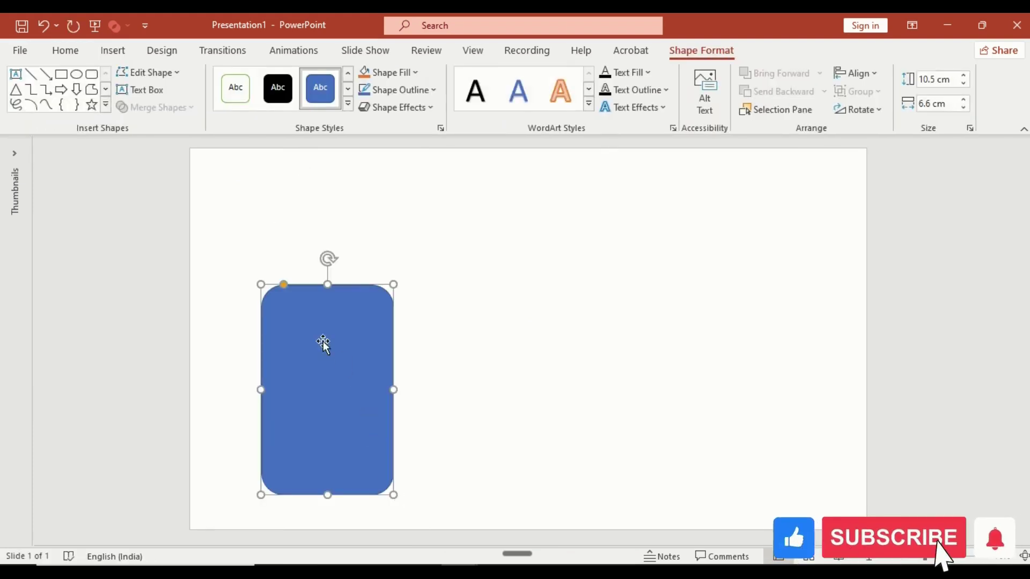
{"action": "left_click_drag", "start_coordinate": [284, 284], "coordinate": [273, 286]}
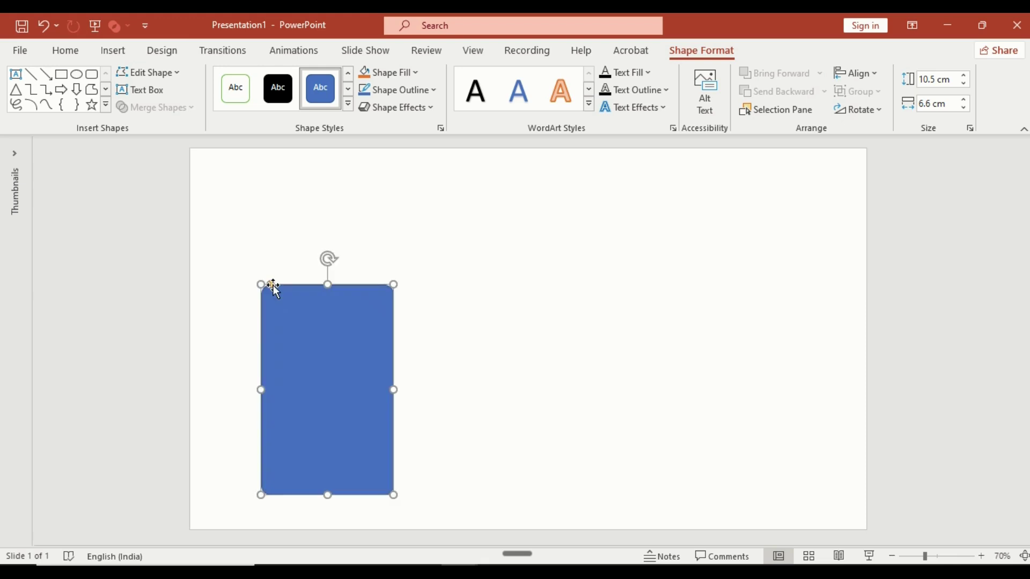
Step: Draw a smaller rectangle inside the frame, fill it white, and nudge it into position
{"action": "left_click", "coordinate": [61, 75]}
{"action": "left_click_drag", "start_coordinate": [274, 306], "coordinate": [330, 397]}
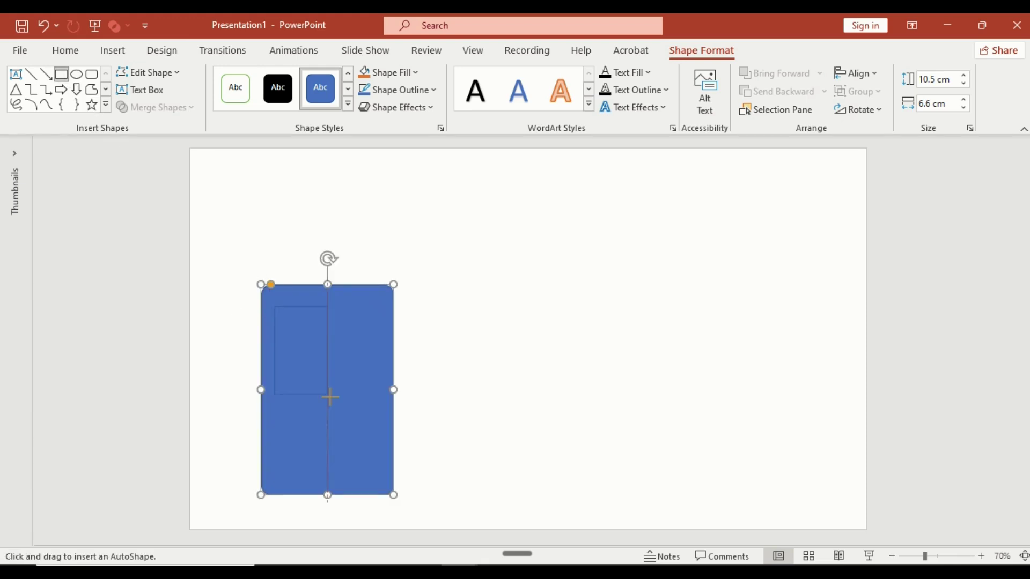
{"action": "left_click_drag", "start_coordinate": [379, 482], "coordinate": [381, 483]}
{"action": "left_click", "coordinate": [409, 77]}
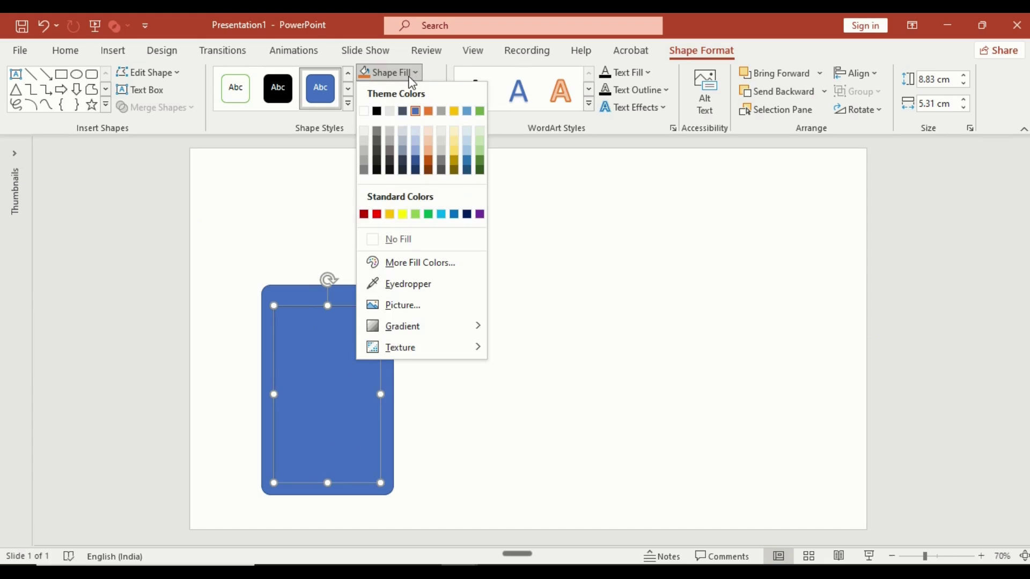
{"action": "left_click", "coordinate": [365, 111]}
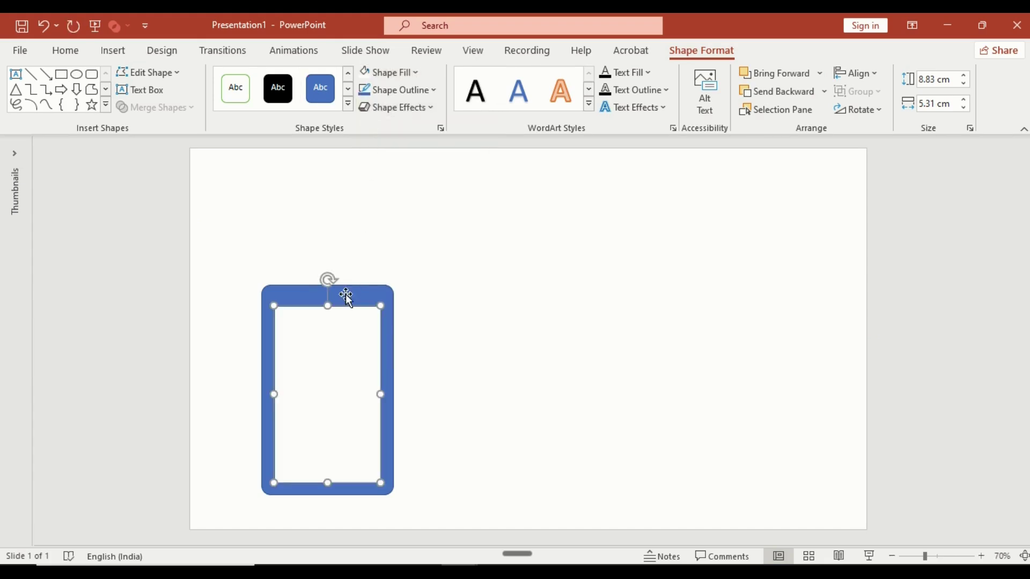
{"action": "left_click_drag", "start_coordinate": [335, 361], "coordinate": [348, 362]}
{"action": "key", "text": "Up"}
{"action": "key", "text": "Up"}
{"action": "key", "text": "Left"}
{"action": "key", "text": "Left"}
{"action": "key", "text": "Left"}
{"action": "key", "text": "Left"}
{"action": "key", "text": "Left"}
{"action": "key", "text": "Left"}
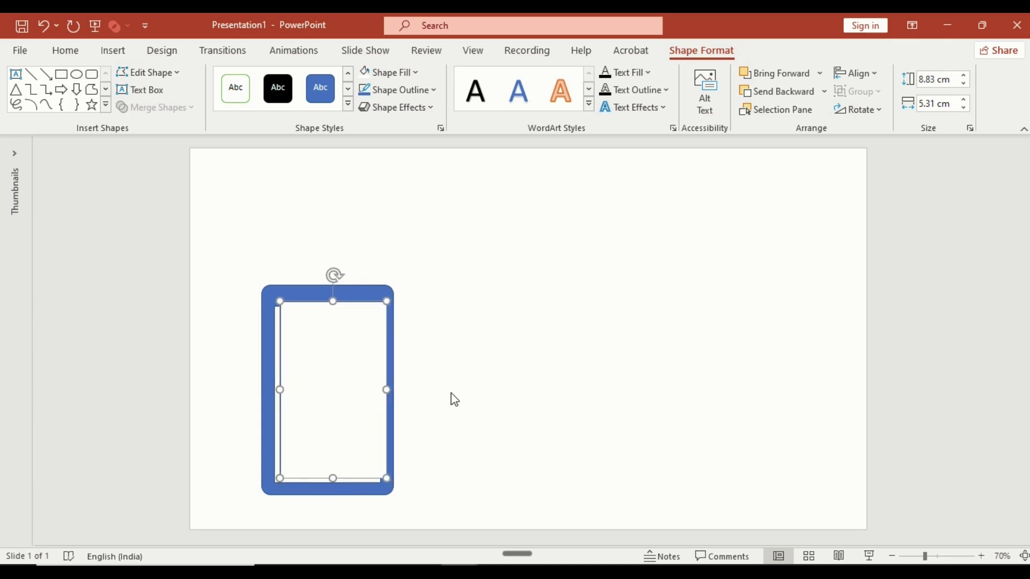
{"action": "key", "text": "Left"}
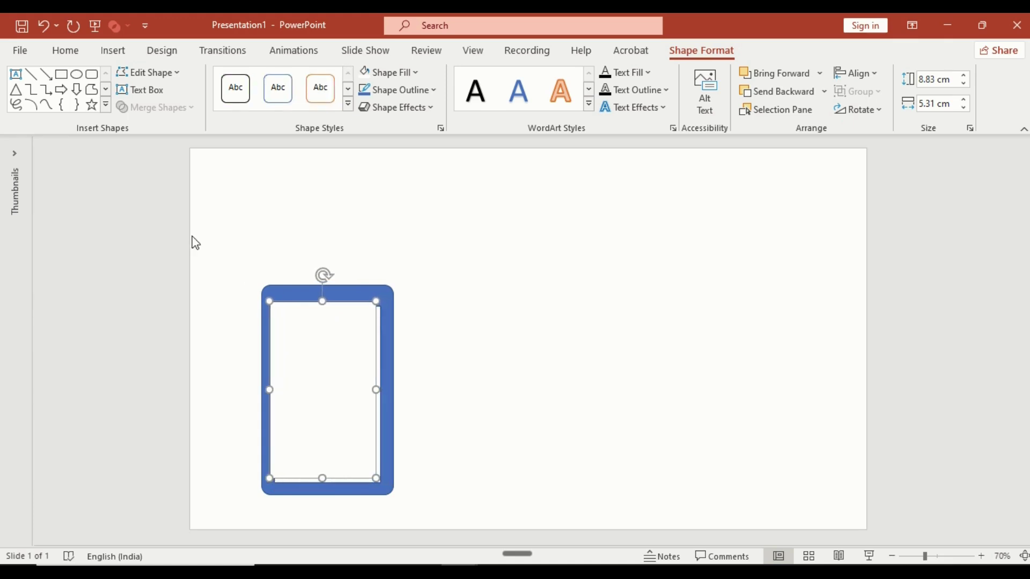
Step: Draw a Chord shape, rotate it into a dome, and seat it on the frame's top edge
{"action": "left_click", "coordinate": [106, 110]}
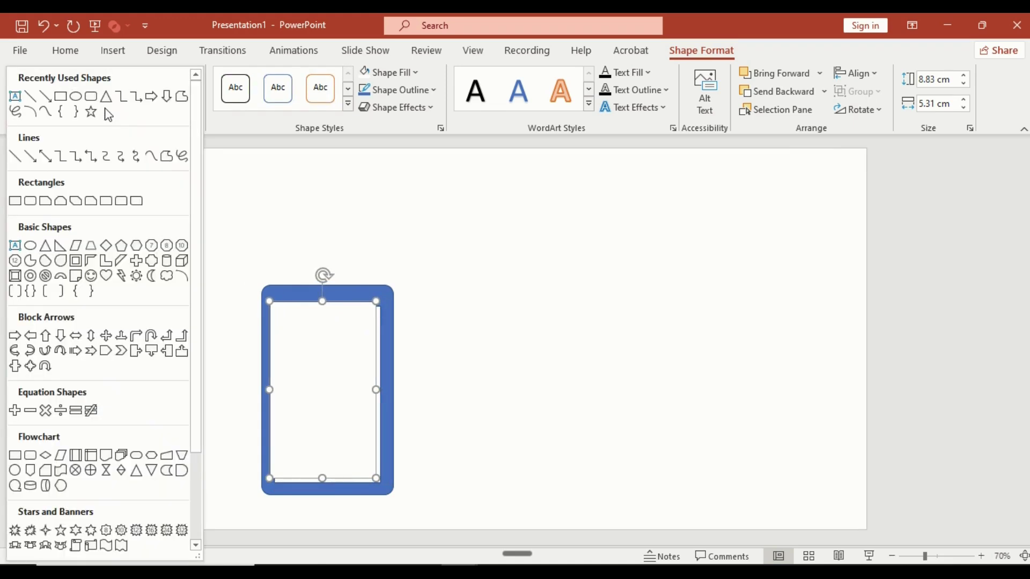
{"action": "left_click", "coordinate": [45, 261]}
{"action": "left_click_drag", "start_coordinate": [414, 252], "coordinate": [467, 302]}
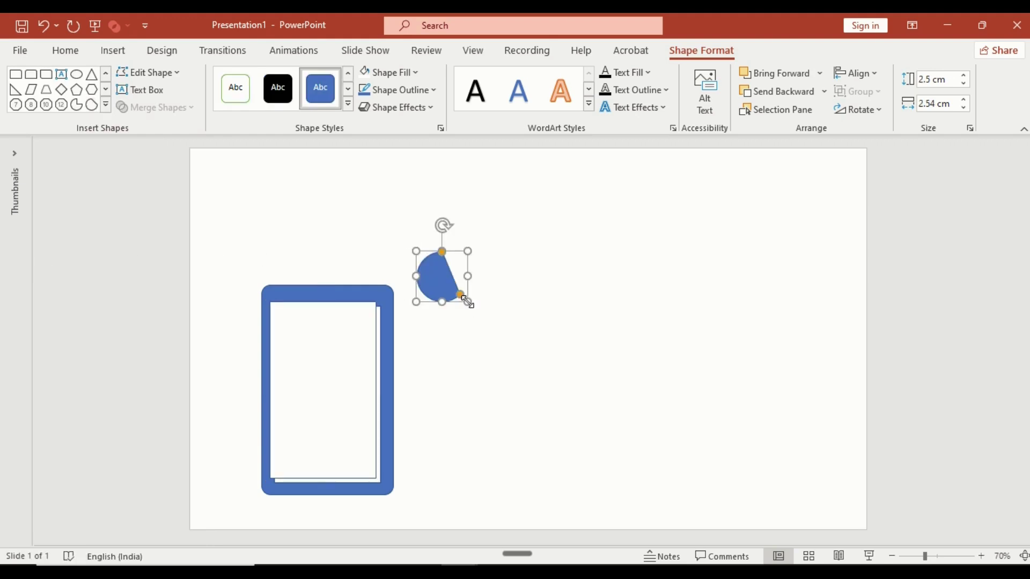
{"action": "left_click_drag", "start_coordinate": [443, 226], "coordinate": [486, 294]}
{"action": "left_click_drag", "start_coordinate": [456, 257], "coordinate": [348, 269]}
{"action": "left_click_drag", "start_coordinate": [308, 304], "coordinate": [347, 309]}
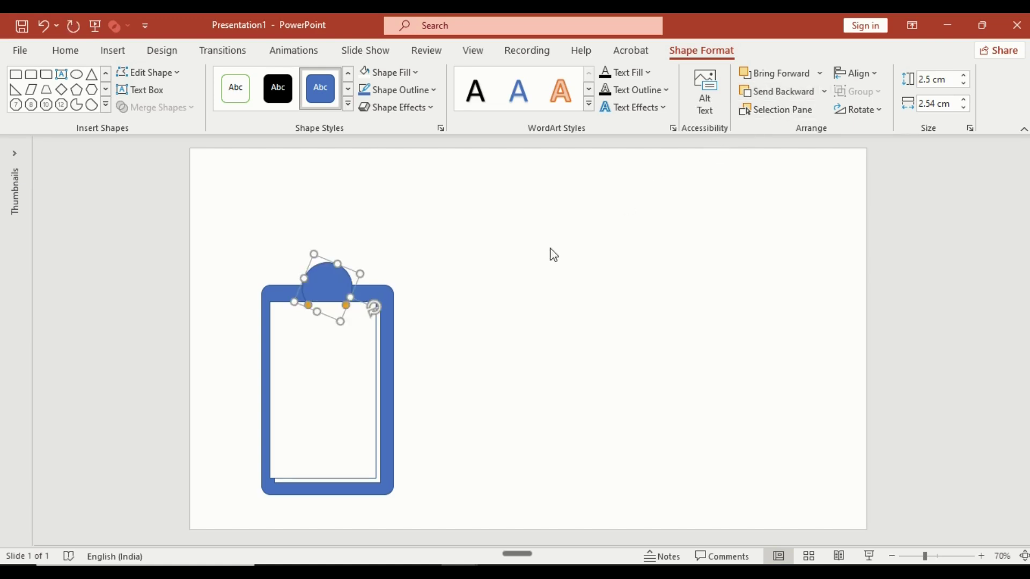
{"action": "left_click_drag", "start_coordinate": [349, 292], "coordinate": [326, 275]}
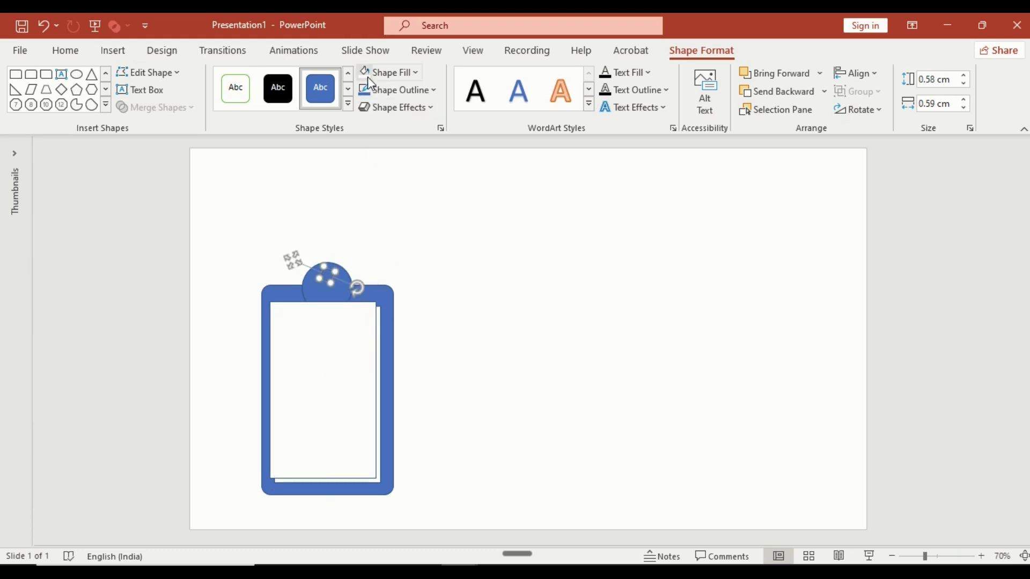
{"action": "key", "text": "ctrl+z"}
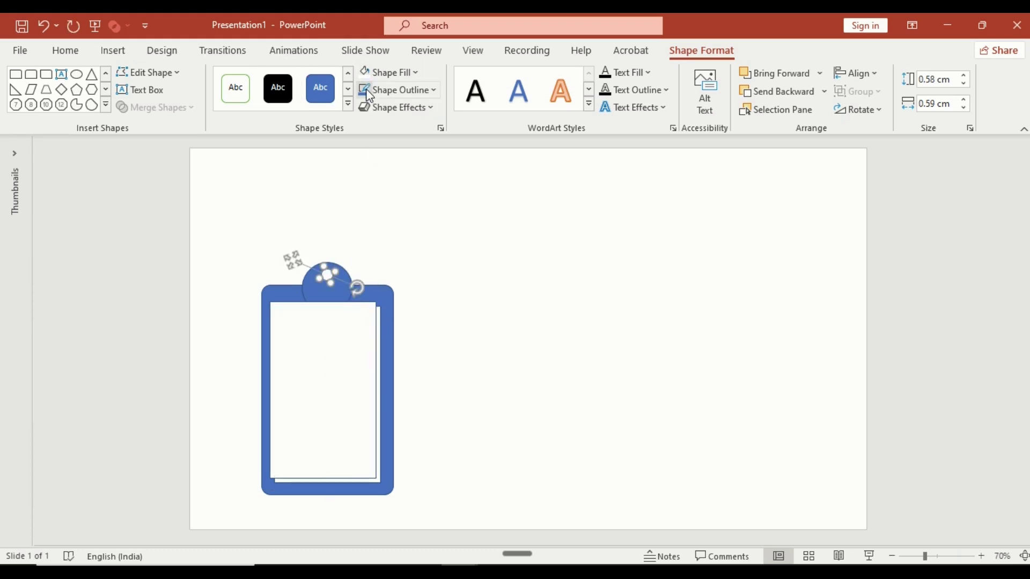
Step: Apply an Inner shadow preset to the small white hole and lower its transparency
{"action": "left_click", "coordinate": [441, 129]}
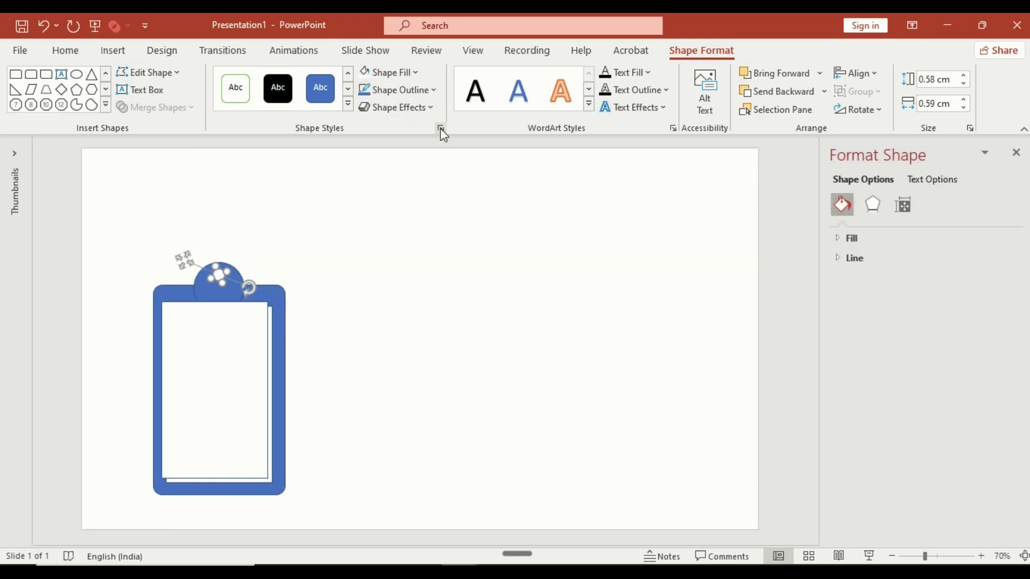
{"action": "left_click", "coordinate": [865, 204]}
{"action": "left_click", "coordinate": [875, 239]}
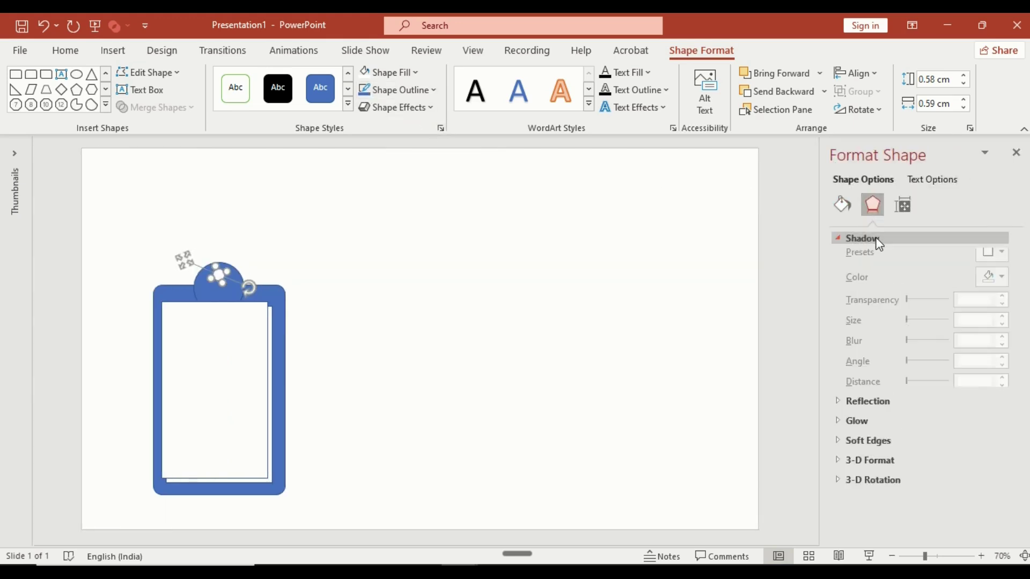
{"action": "left_click", "coordinate": [983, 260]}
{"action": "scroll", "coordinate": [955, 409], "scroll_direction": "down", "scroll_amount": 3}
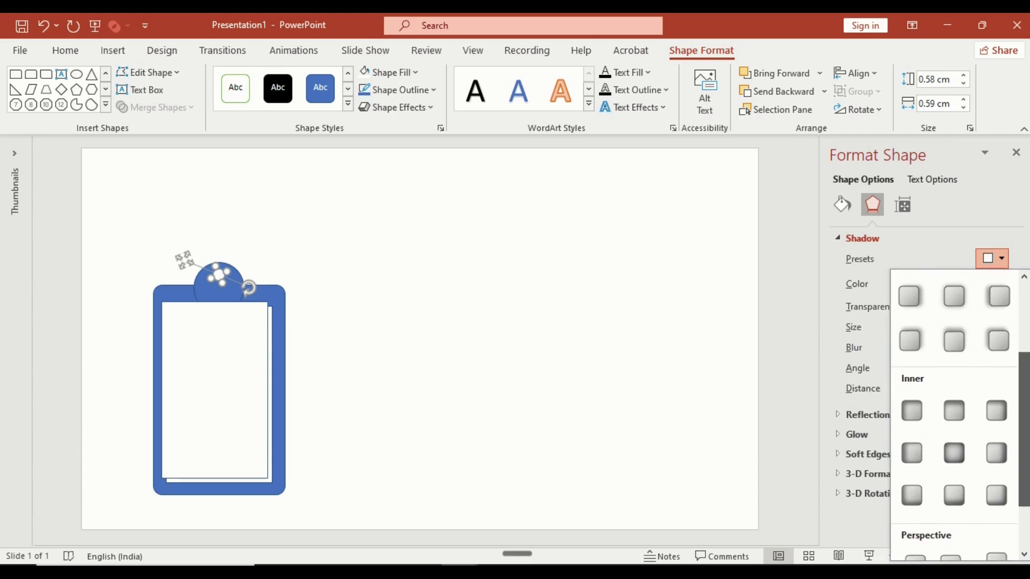
{"action": "left_click", "coordinate": [913, 412]}
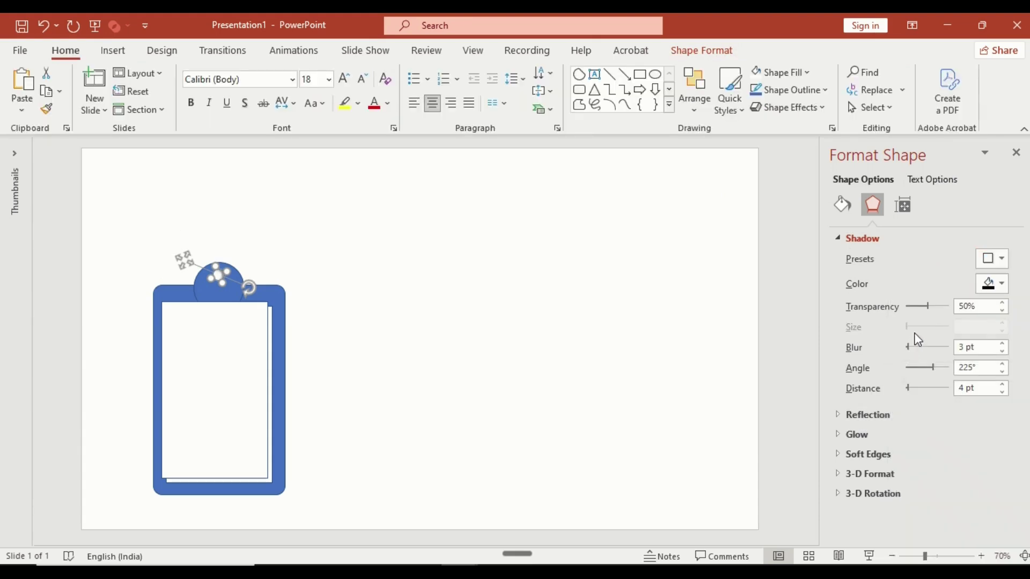
{"action": "left_click", "coordinate": [1002, 310]}
{"action": "left_click", "coordinate": [1003, 310]}
{"action": "left_click", "coordinate": [240, 352]}
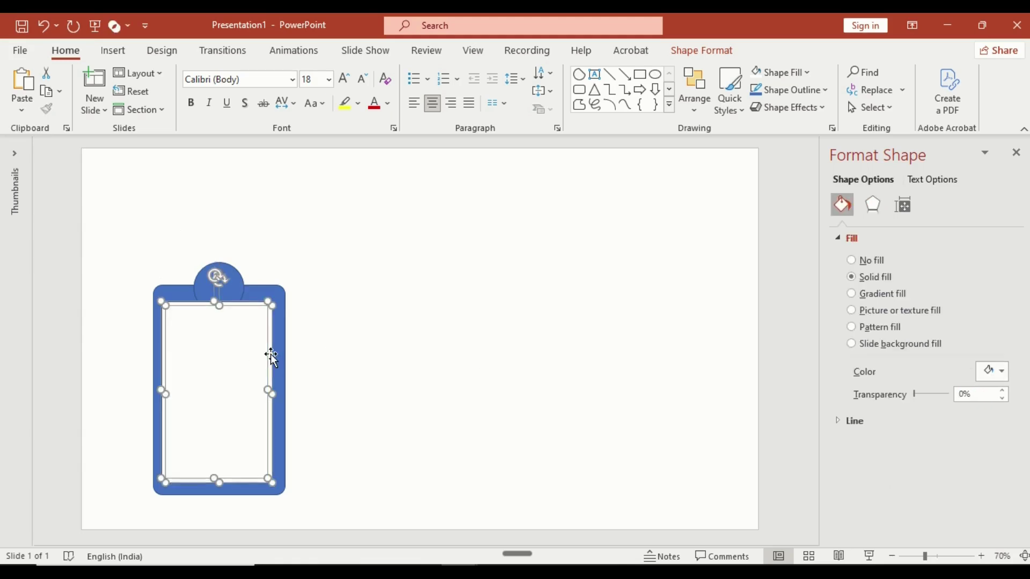
Step: Draw a vertical line from the slide top down to the clip and give it 2¼ pt weight
{"action": "left_click", "coordinate": [403, 371]}
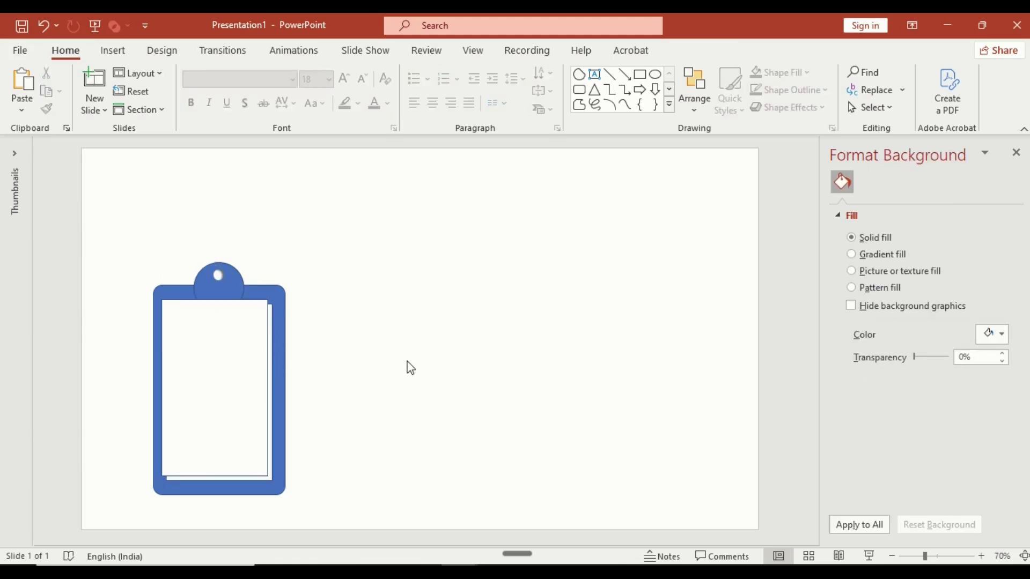
{"action": "left_click", "coordinate": [610, 74]}
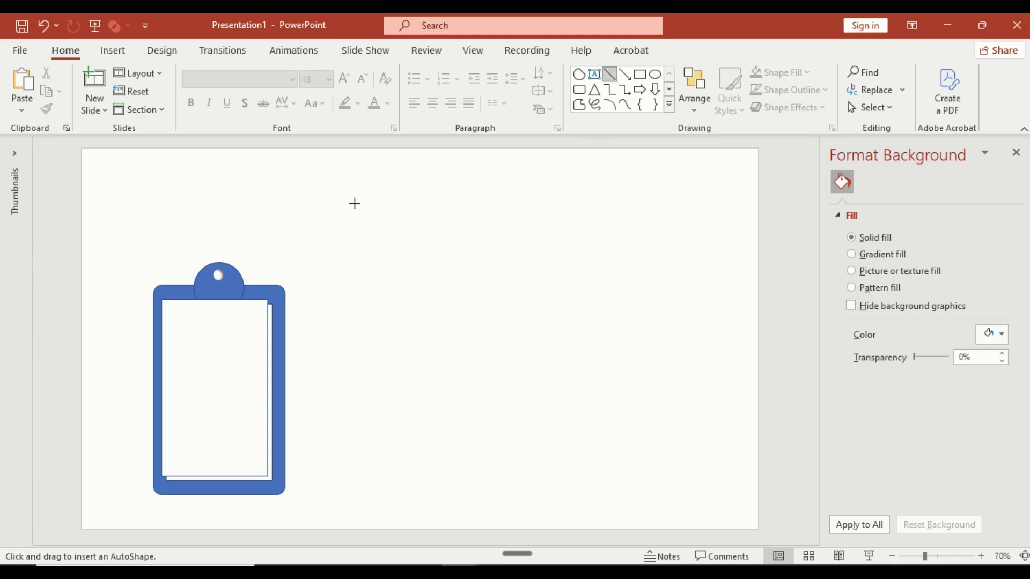
{"action": "left_click_drag", "start_coordinate": [223, 217], "coordinate": [225, 136]}
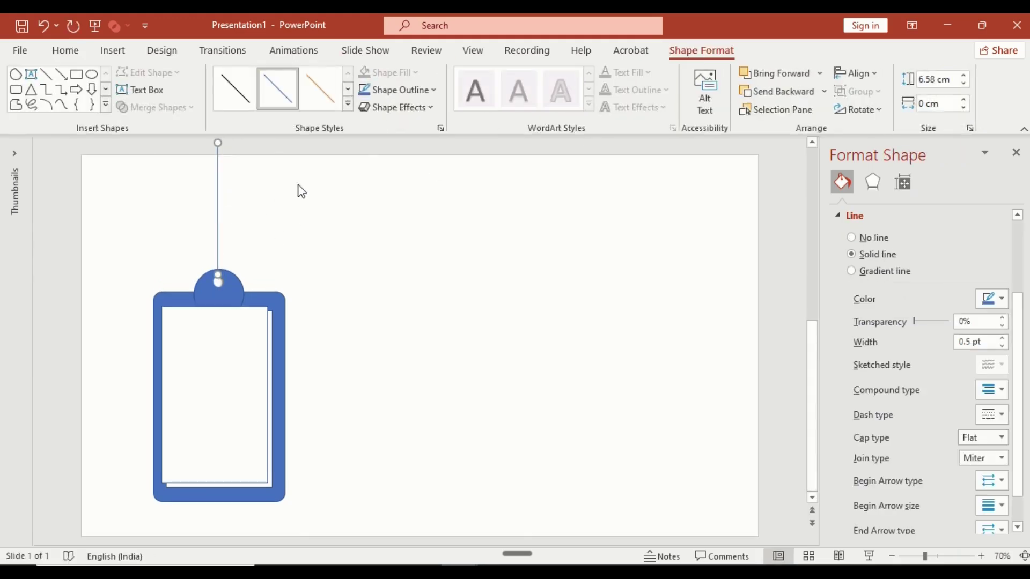
{"action": "left_click", "coordinate": [425, 92]}
{"action": "mouse_move", "coordinate": [432, 322]}
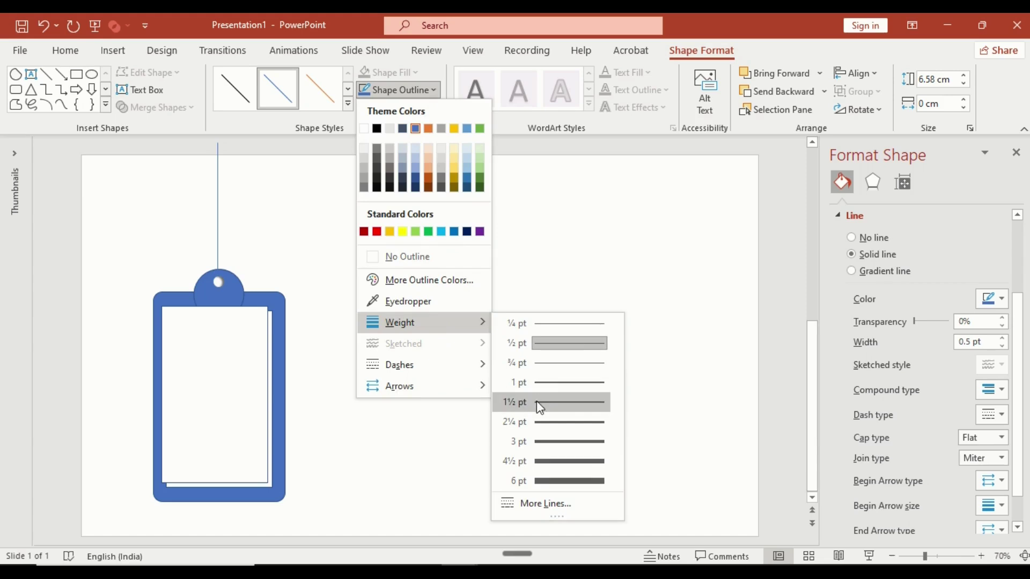
{"action": "left_click", "coordinate": [544, 424]}
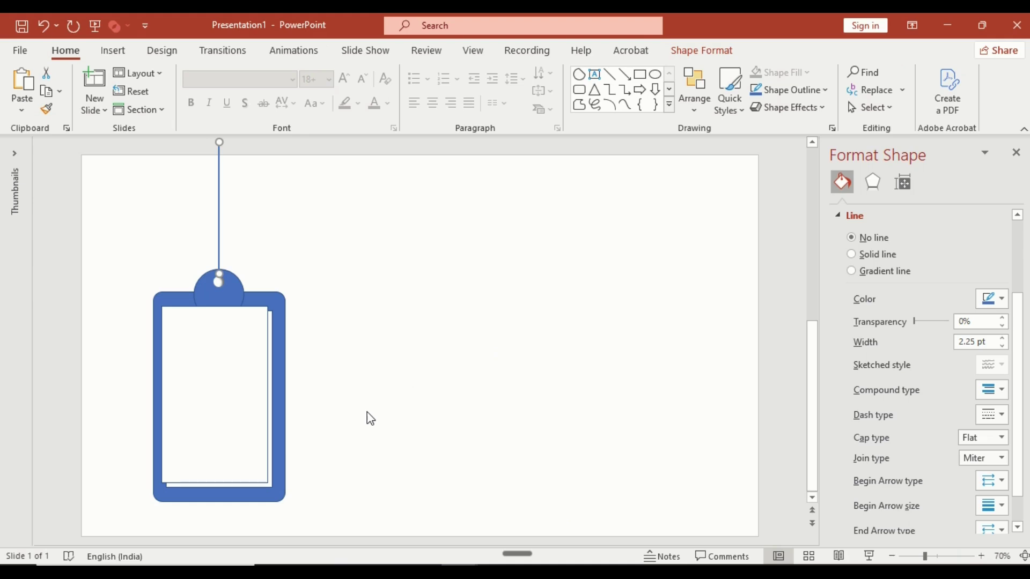
Step: Paste the Subtitle and body text boxes, group all card parts, and duplicate the card rightward
{"action": "key", "text": "ctrl+v"}
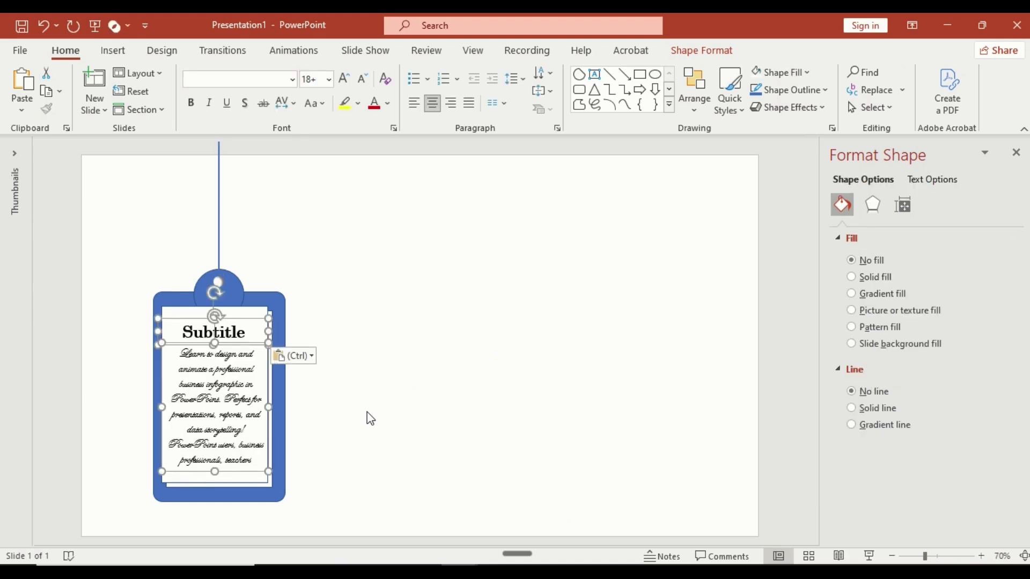
{"action": "key", "text": "ctrl+a"}
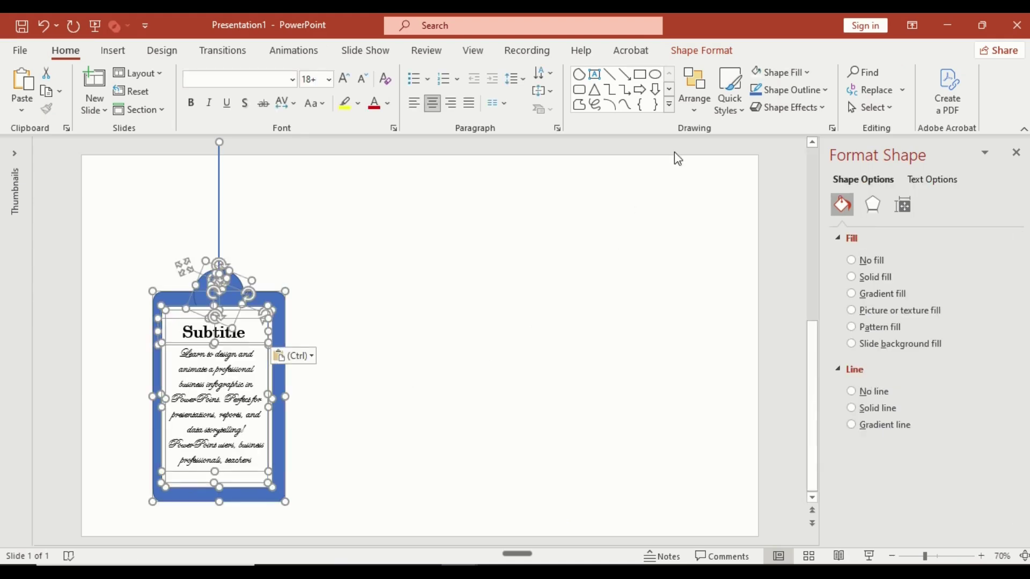
{"action": "left_click", "coordinate": [696, 110]}
{"action": "left_click", "coordinate": [728, 261]}
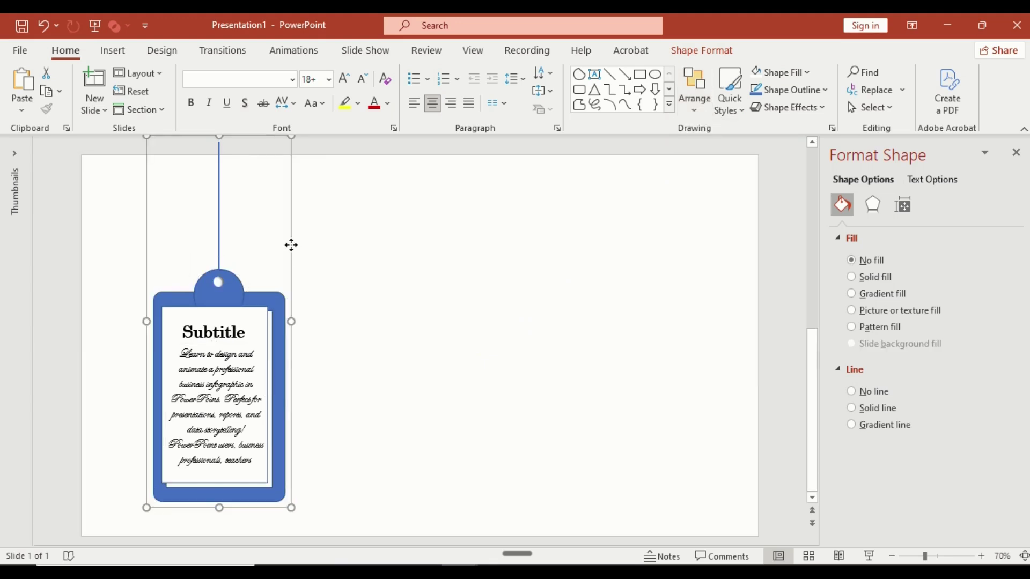
{"action": "left_click_drag", "start_coordinate": [291, 245], "coordinate": [716, 281]}
Step: Place the fourth card, distribute all four cards horizontally, and ungroup the last tag
{"action": "left_click", "coordinate": [195, 299]}
{"action": "left_click_drag", "start_coordinate": [290, 270], "coordinate": [274, 271]}
{"action": "key", "text": "ctrl+a"}
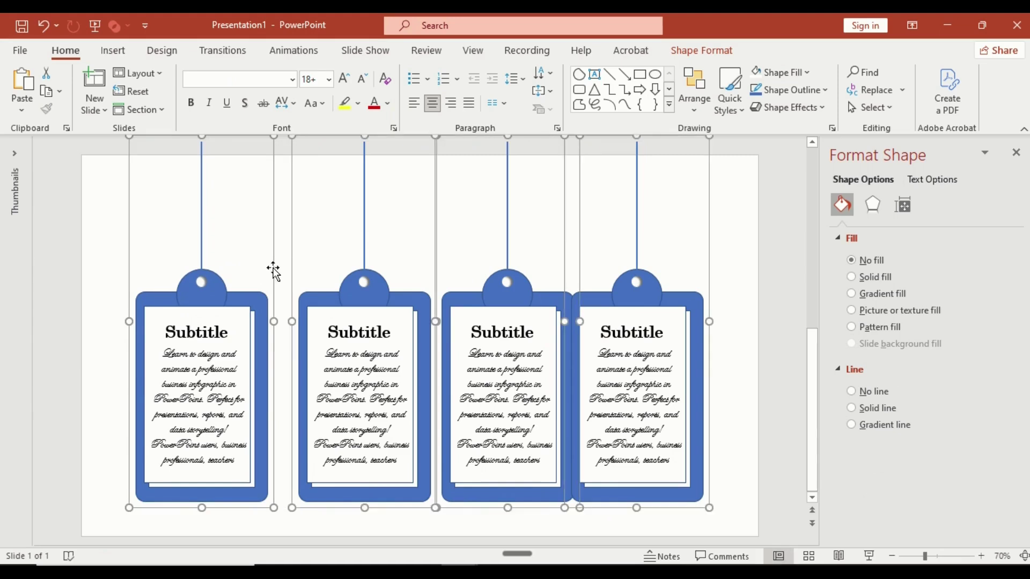
{"action": "left_click", "coordinate": [701, 50]}
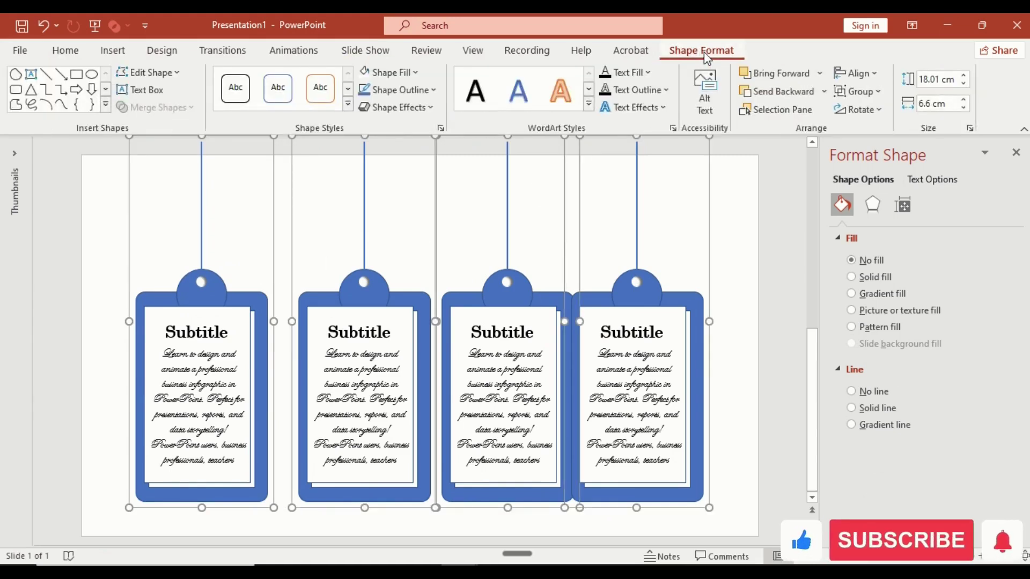
{"action": "left_click", "coordinate": [847, 74]}
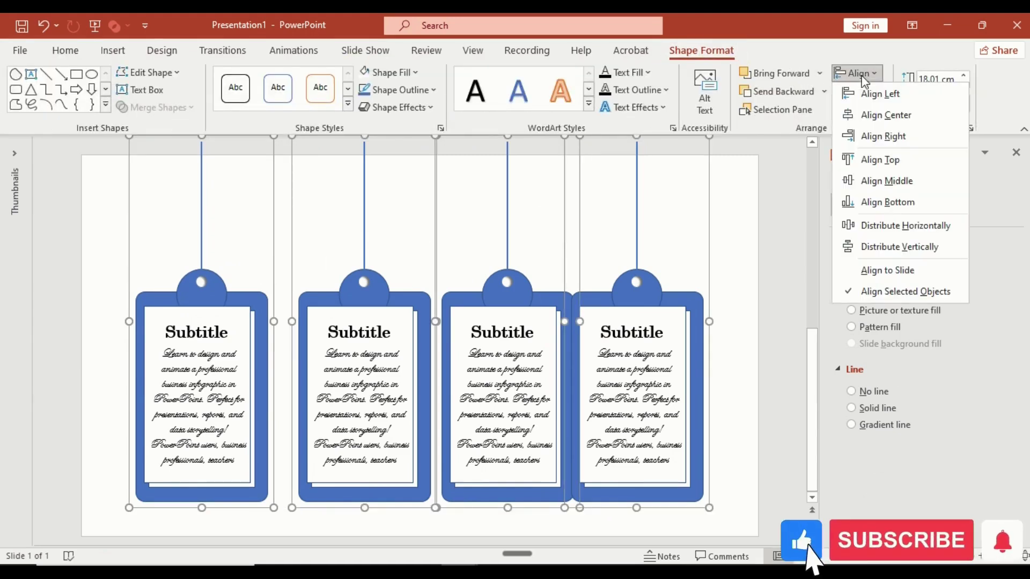
{"action": "left_click", "coordinate": [883, 223]}
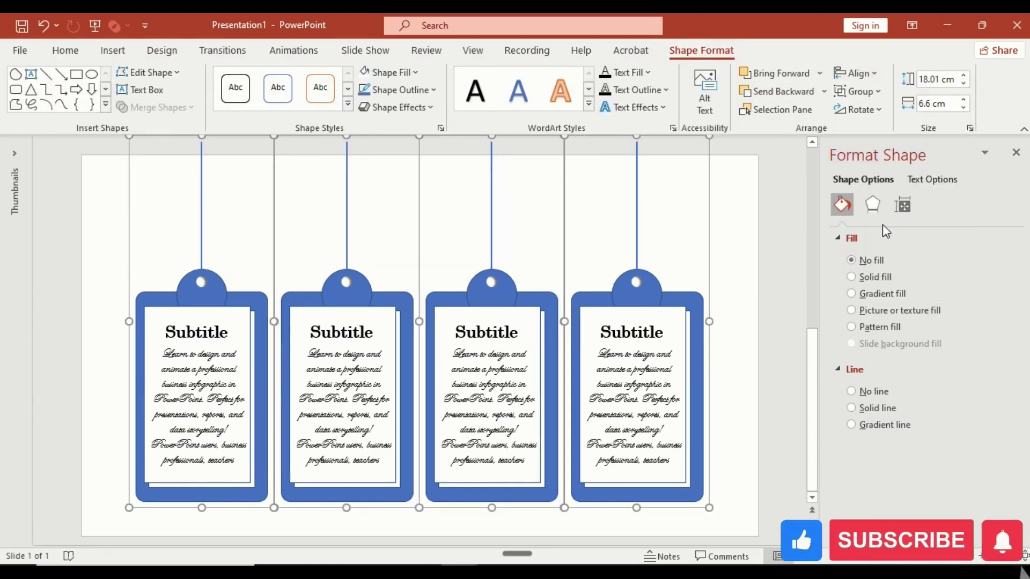
{"action": "left_click", "coordinate": [880, 98]}
{"action": "left_click", "coordinate": [880, 156]}
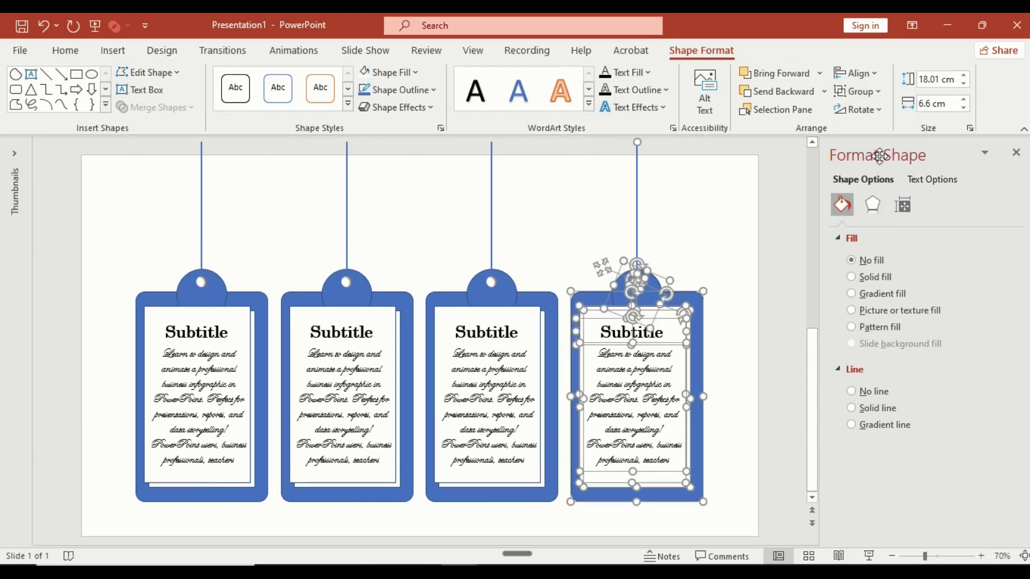
Step: Set the slide background to a solid light grey, White Darker 5%
{"action": "left_click", "coordinate": [754, 333]}
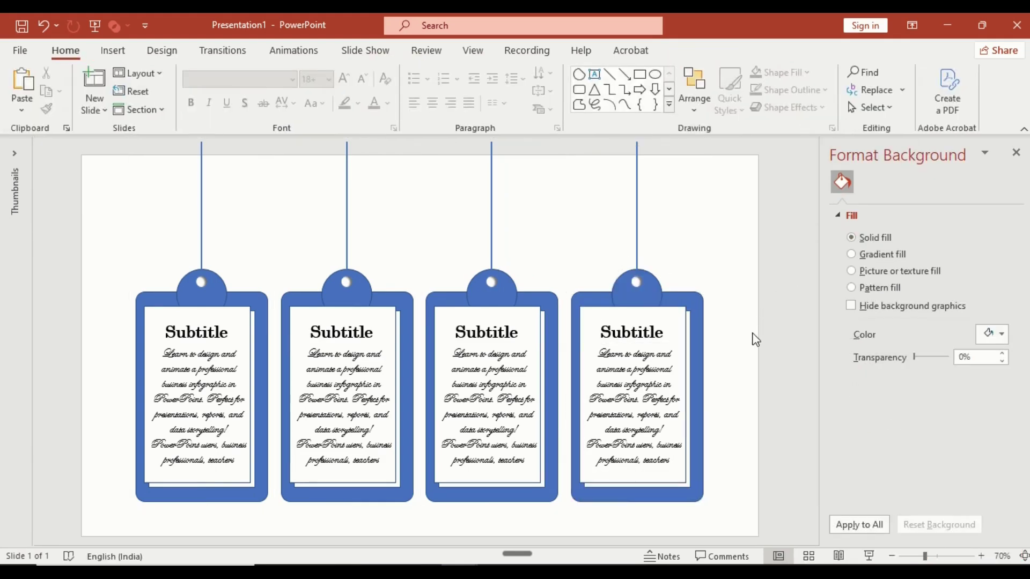
{"action": "left_click", "coordinate": [996, 343]}
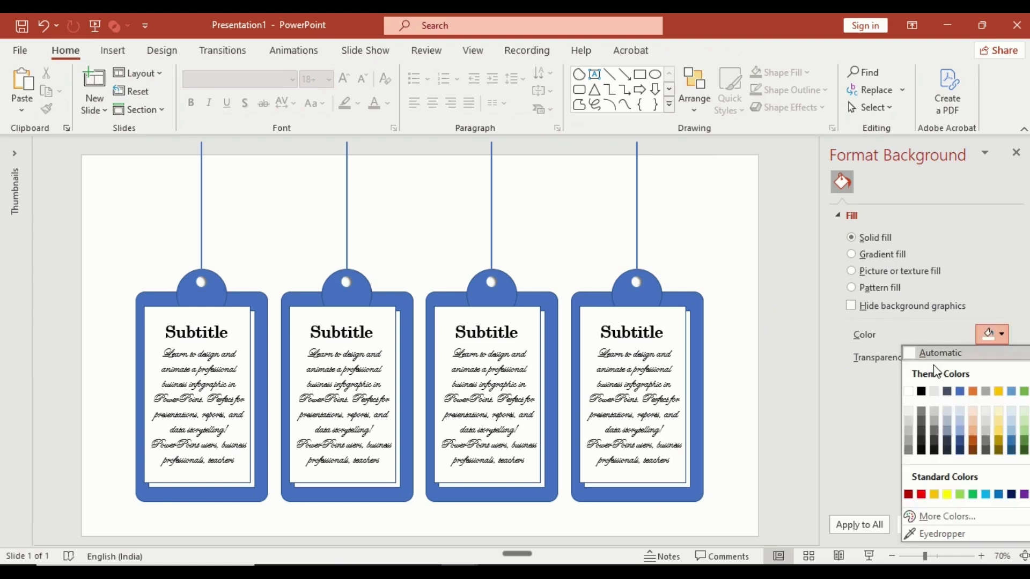
{"action": "left_click", "coordinate": [910, 408]}
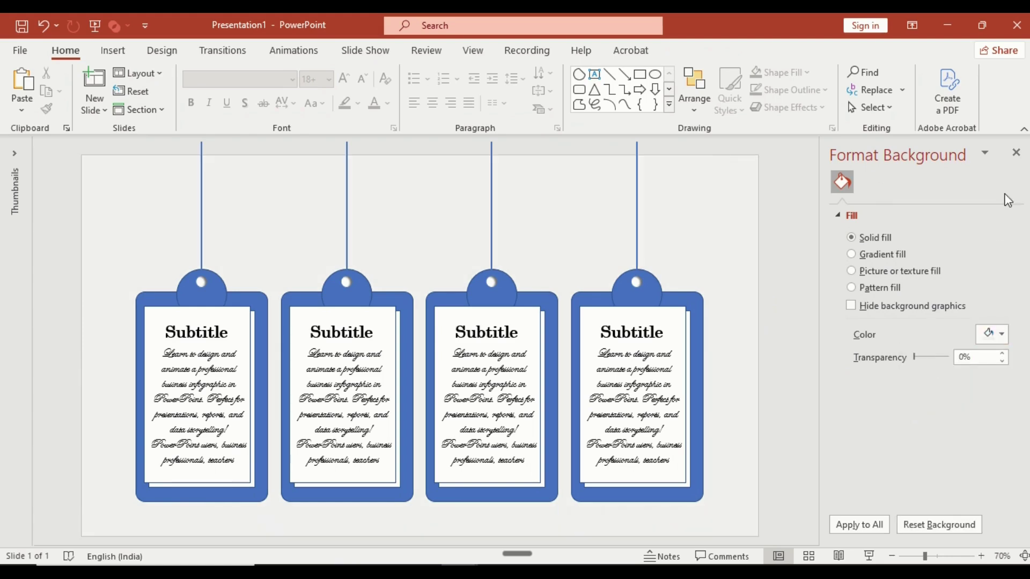
{"action": "left_click", "coordinate": [1016, 154]}
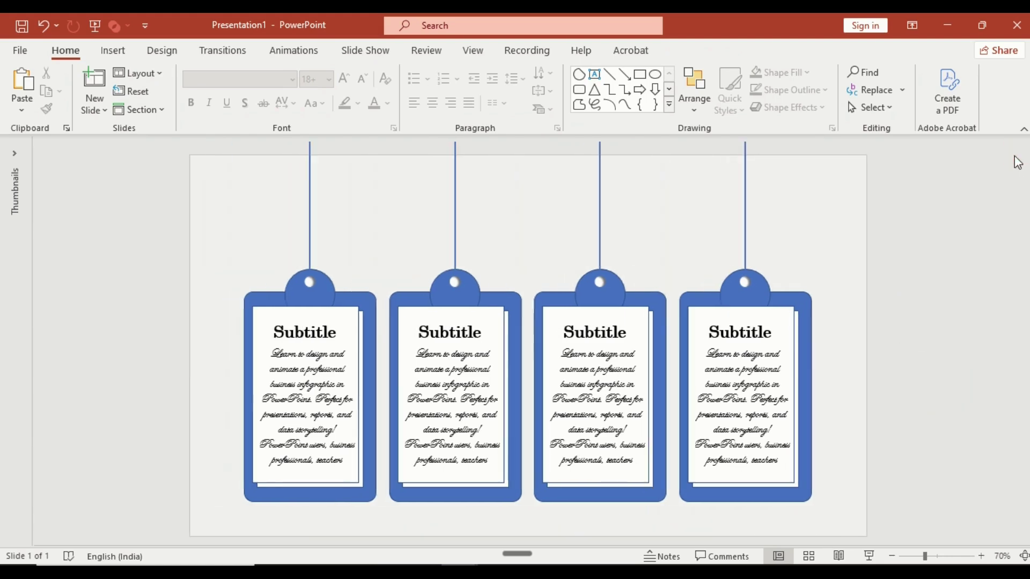
Step: Fill the last tag turquoise with no outline and colour its string turquoise
{"action": "left_click", "coordinate": [807, 329]}
{"action": "left_click", "coordinate": [757, 285]}
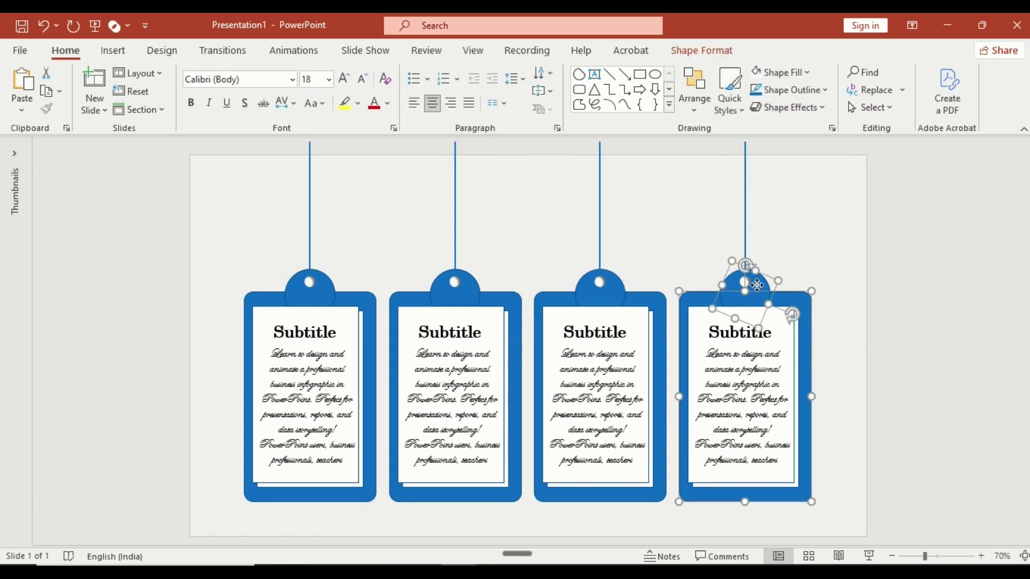
{"action": "left_click", "coordinate": [806, 71]}
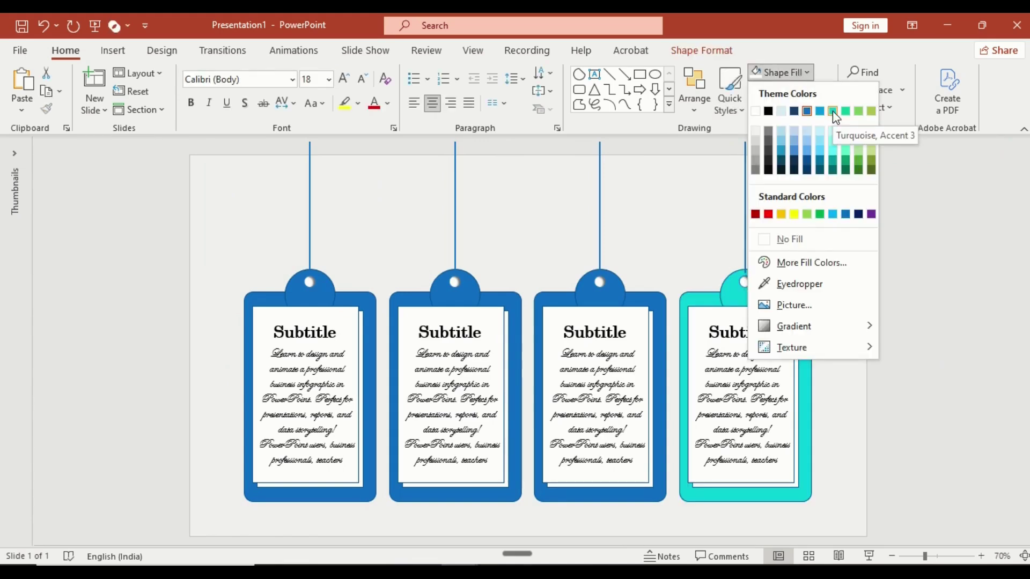
{"action": "left_click", "coordinate": [832, 110]}
{"action": "left_click", "coordinate": [809, 92]}
{"action": "left_click", "coordinate": [805, 253]}
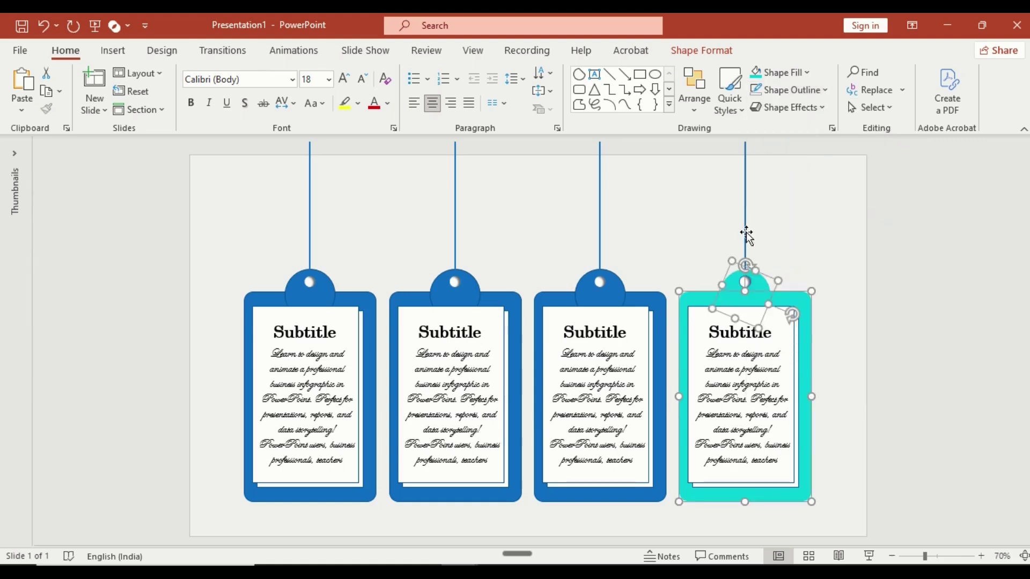
{"action": "left_click", "coordinate": [745, 226]}
{"action": "left_click", "coordinate": [794, 90]}
{"action": "left_click", "coordinate": [835, 131]}
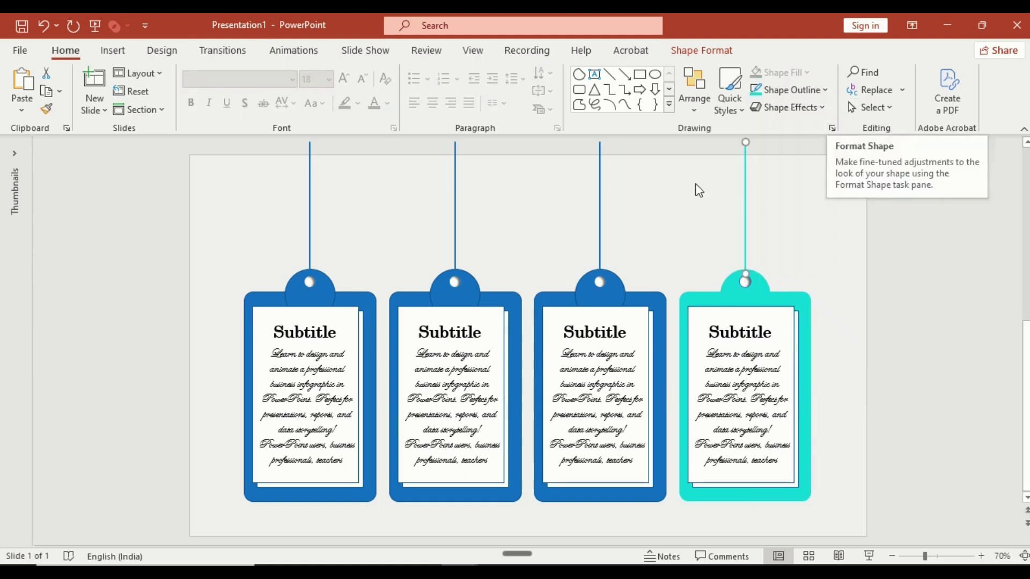
Step: Make the third tag's string mint green, and fill its circle and body mint with no outline
{"action": "left_click", "coordinate": [809, 91]}
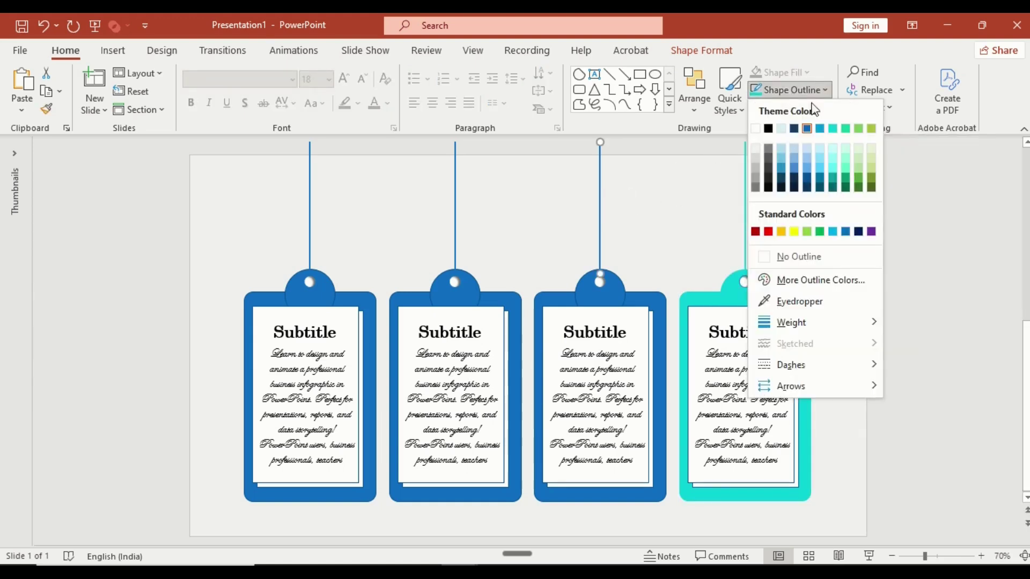
{"action": "left_click", "coordinate": [848, 131]}
{"action": "left_click", "coordinate": [625, 287]}
{"action": "left_click", "coordinate": [655, 307], "text": "shift"}
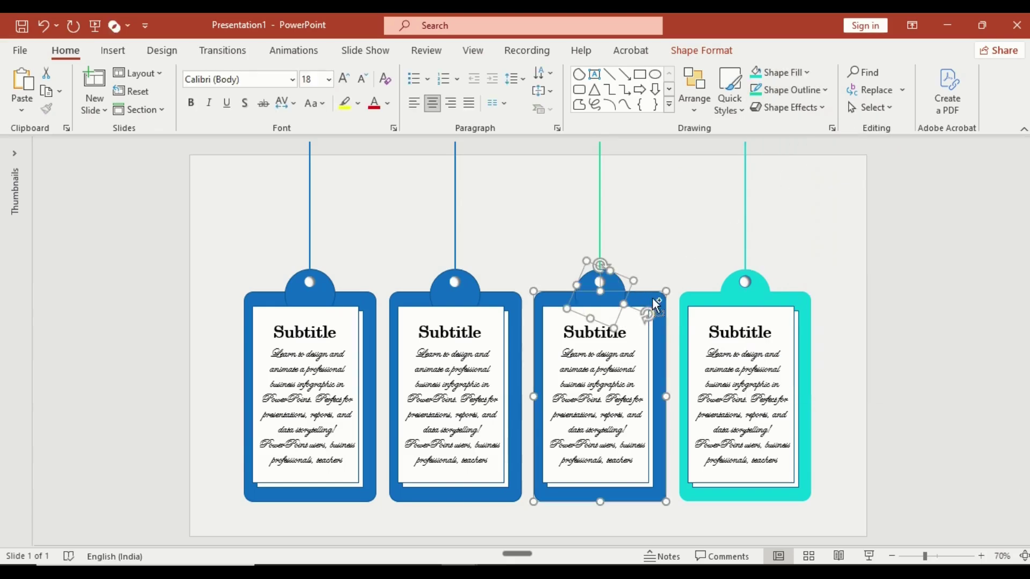
{"action": "left_click", "coordinate": [798, 90]}
{"action": "left_click", "coordinate": [799, 256]}
{"action": "left_click", "coordinate": [795, 75]}
{"action": "left_click", "coordinate": [846, 111]}
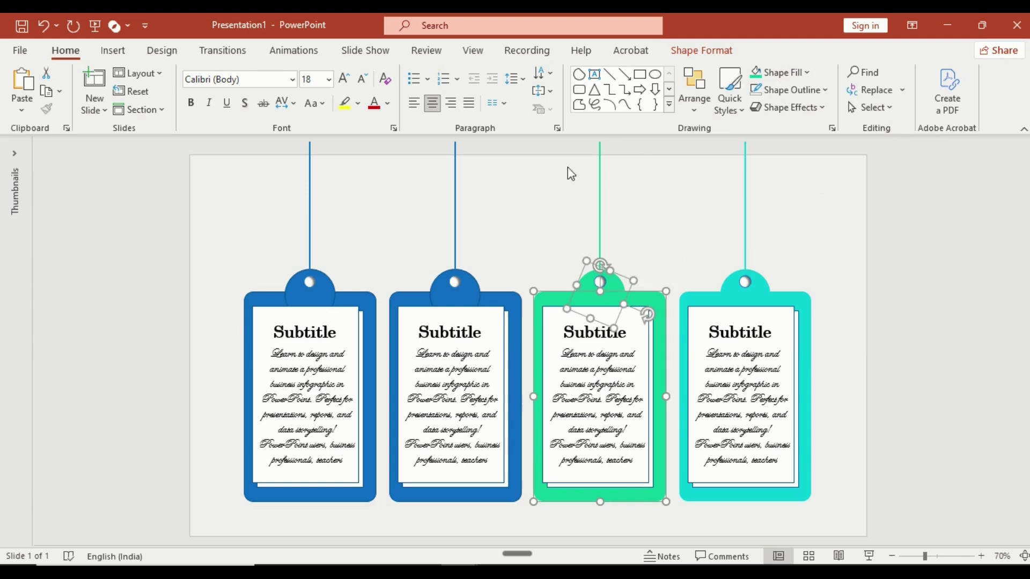
Step: Make the second tag's string light green, and fill its circle and body light green with no outline
{"action": "left_click", "coordinate": [455, 187]}
{"action": "left_click", "coordinate": [786, 90]}
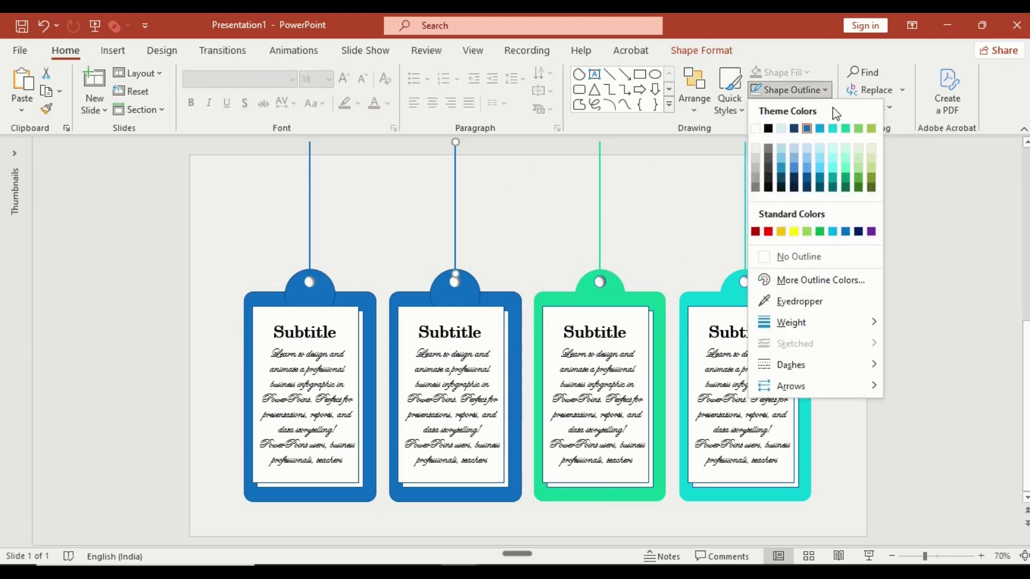
{"action": "left_click", "coordinate": [871, 128]}
{"action": "left_click", "coordinate": [474, 294]}
{"action": "left_click", "coordinate": [508, 306], "text": "shift"}
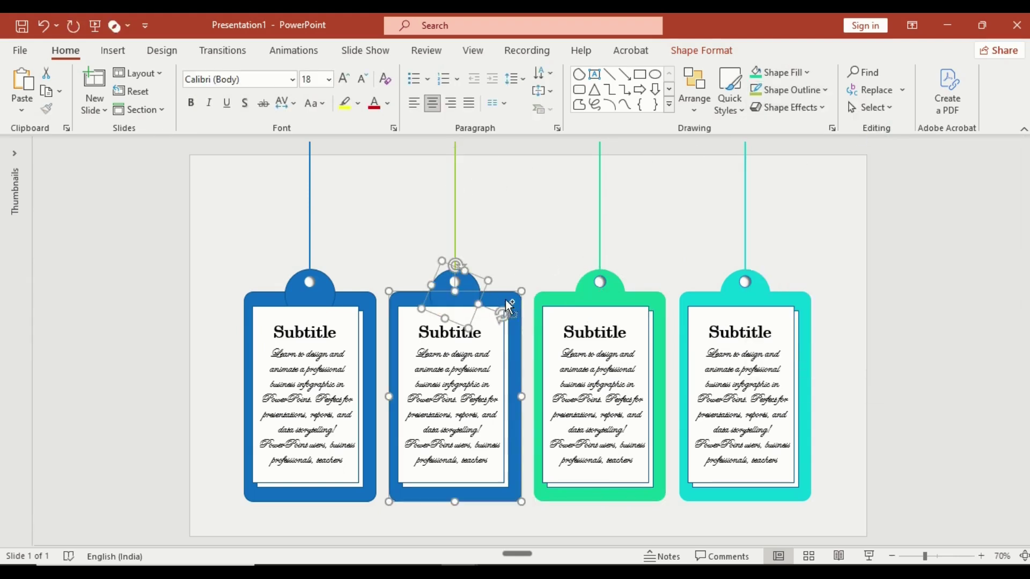
{"action": "left_click", "coordinate": [786, 90]}
{"action": "left_click", "coordinate": [778, 255]}
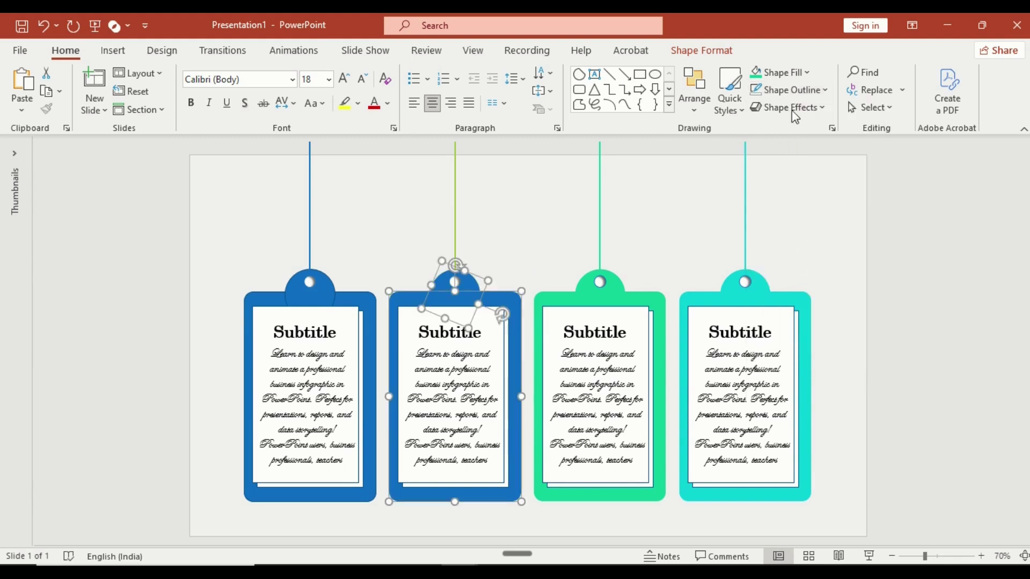
{"action": "left_click", "coordinate": [796, 73]}
{"action": "left_click", "coordinate": [858, 111]}
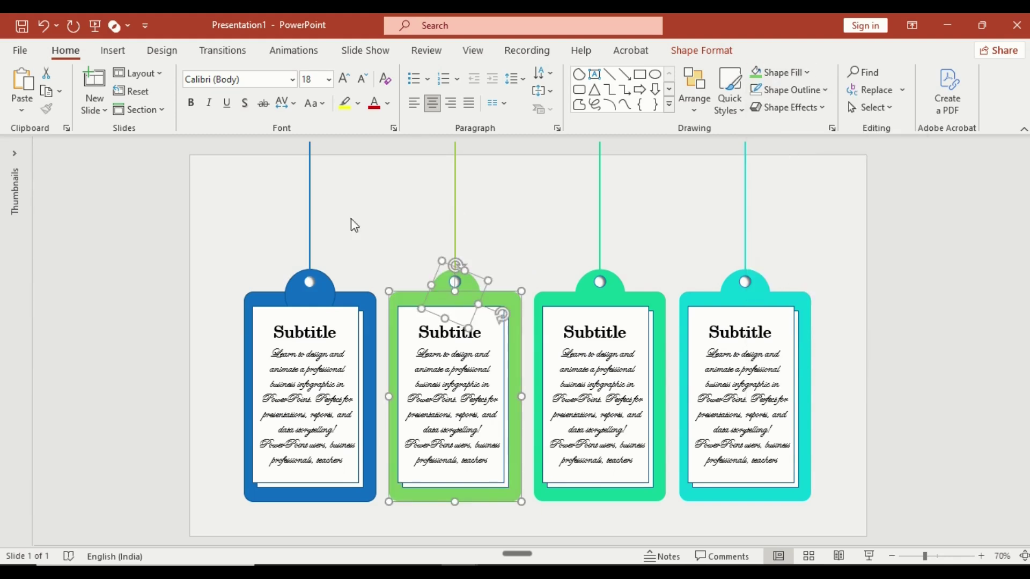
Step: Select the top circles of the first, second and third tags together
{"action": "left_click", "coordinate": [309, 281]}
{"action": "left_click", "coordinate": [456, 281], "text": "shift"}
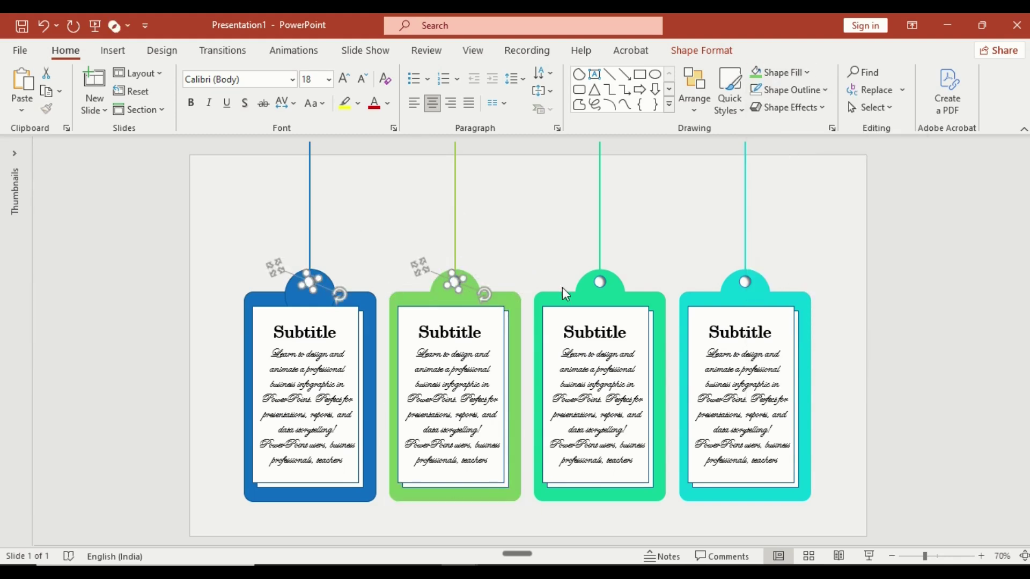
{"action": "left_click", "coordinate": [602, 282], "text": "shift"}
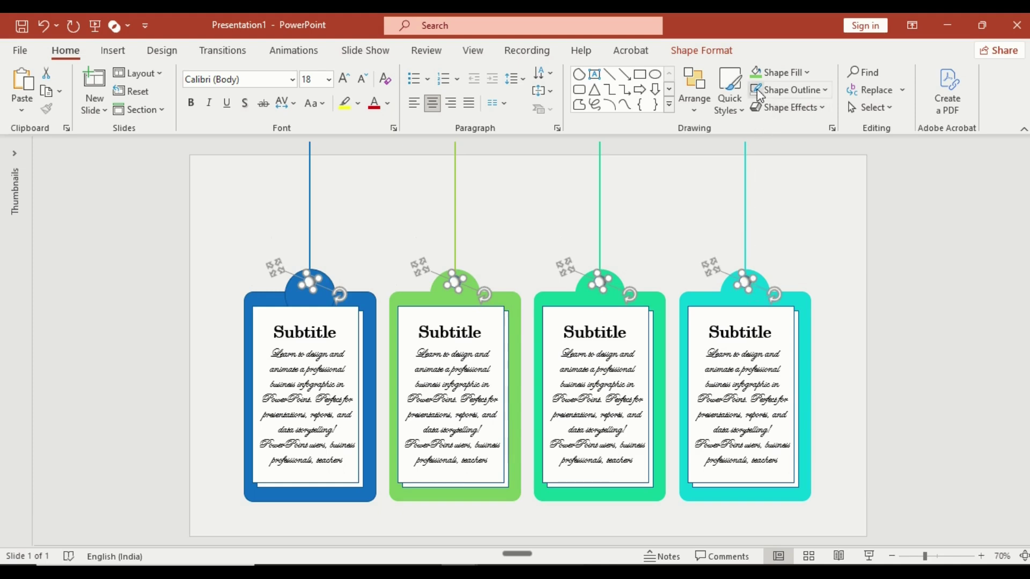
Step: Zoom out and group the parts of the turquoise last tag and the mint third tag
{"action": "left_click", "coordinate": [834, 304]}
{"action": "left_click", "coordinate": [892, 557]}
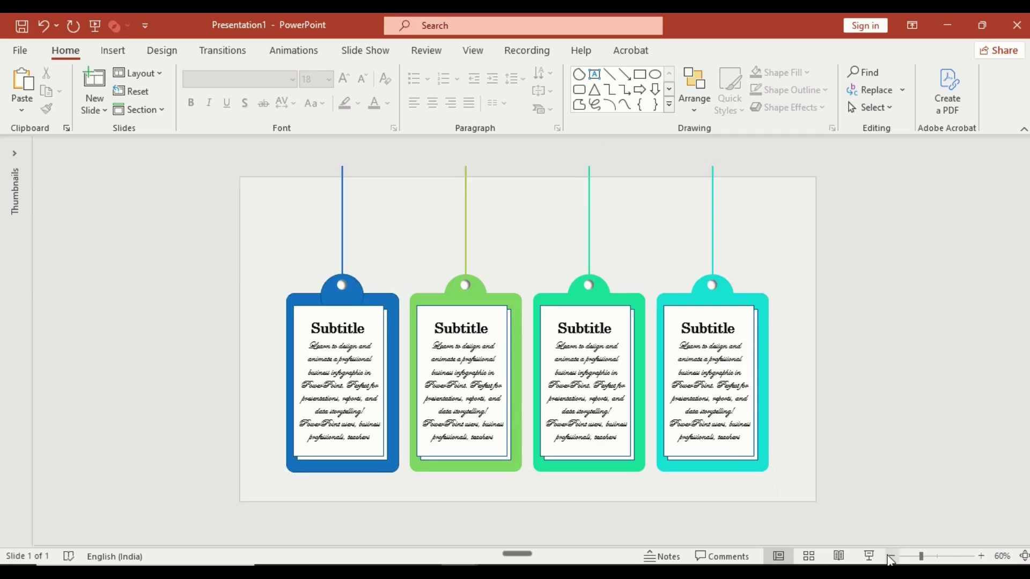
{"action": "left_click", "coordinate": [892, 557]}
{"action": "left_click_drag", "start_coordinate": [858, 501], "coordinate": [608, 159]}
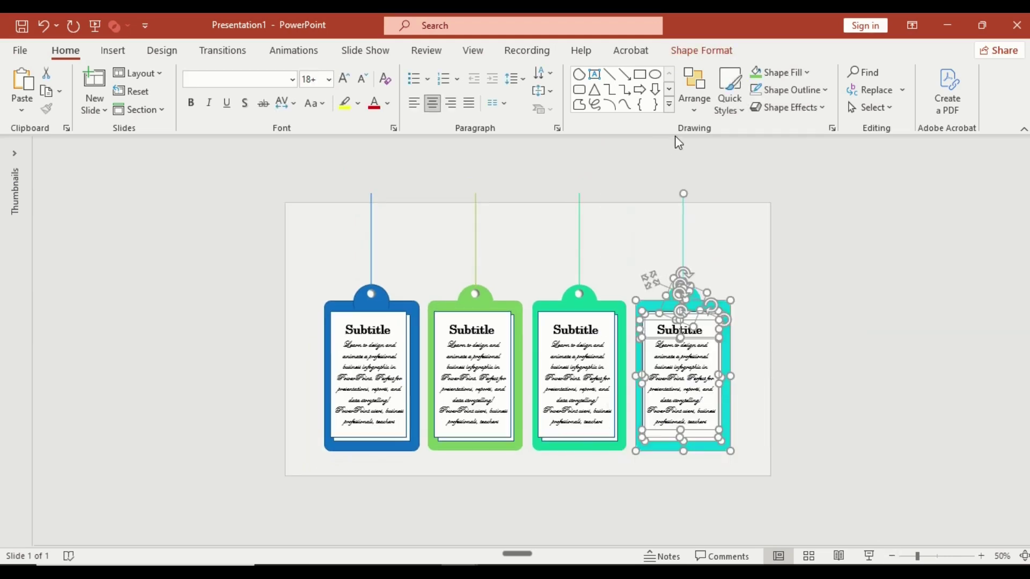
{"action": "left_click", "coordinate": [694, 108]}
{"action": "left_click", "coordinate": [713, 263]}
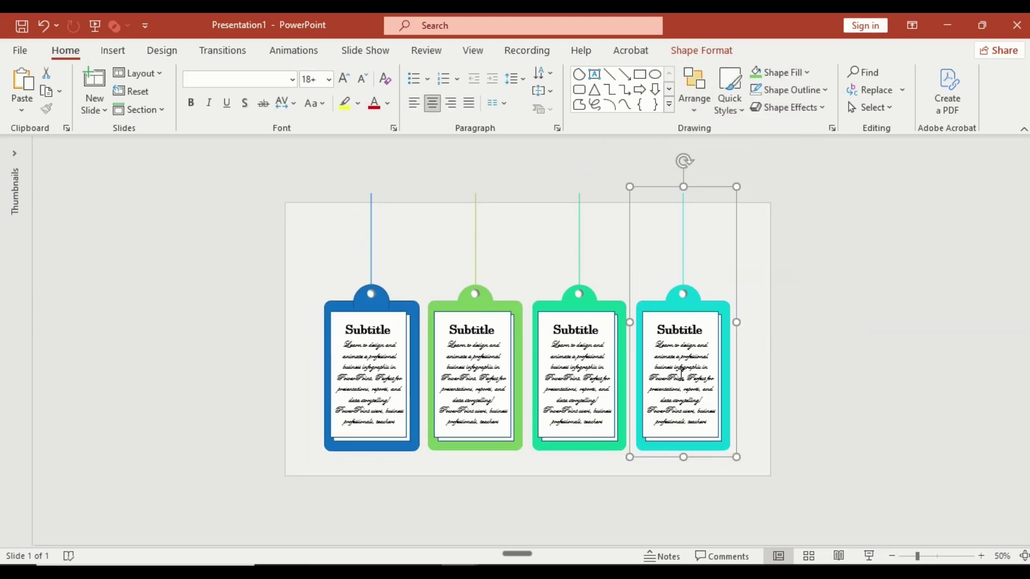
{"action": "left_click_drag", "start_coordinate": [631, 521], "coordinate": [516, 152]}
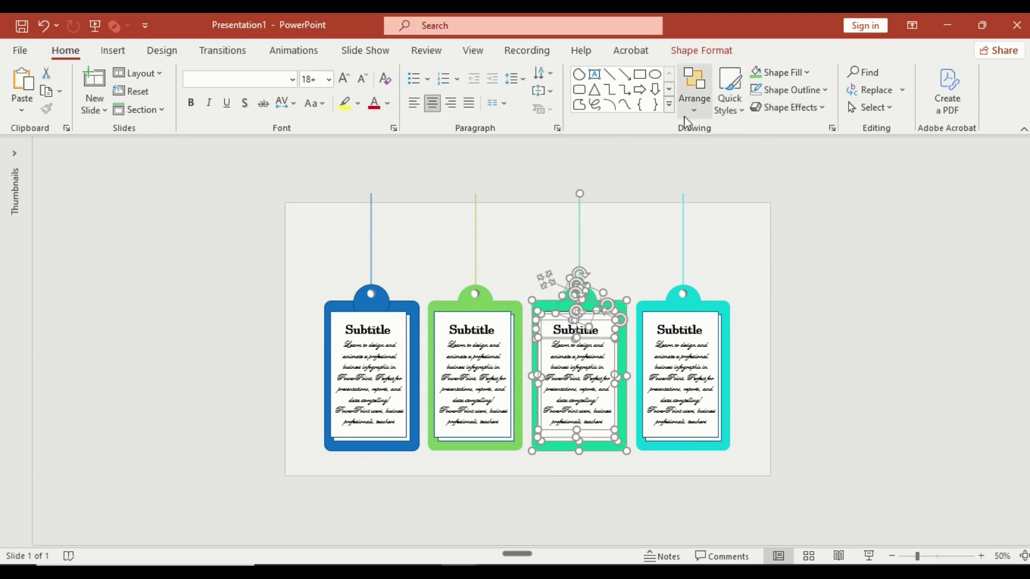
{"action": "left_click", "coordinate": [694, 107]}
{"action": "left_click", "coordinate": [727, 263]}
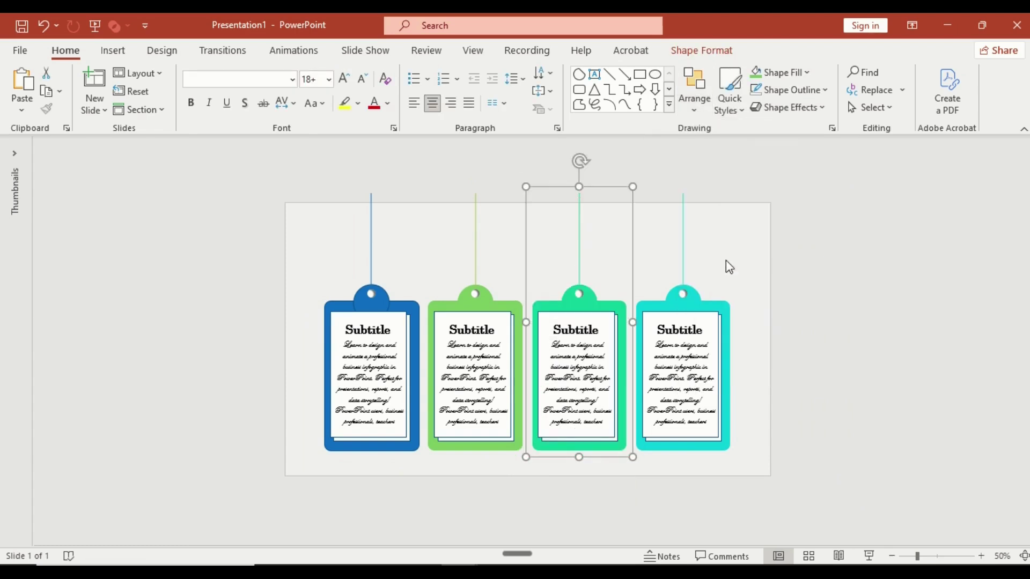
Step: Group the parts of the light-green second tag and the blue first tag
{"action": "left_click_drag", "start_coordinate": [550, 500], "coordinate": [411, 161]}
{"action": "left_click", "coordinate": [694, 102]}
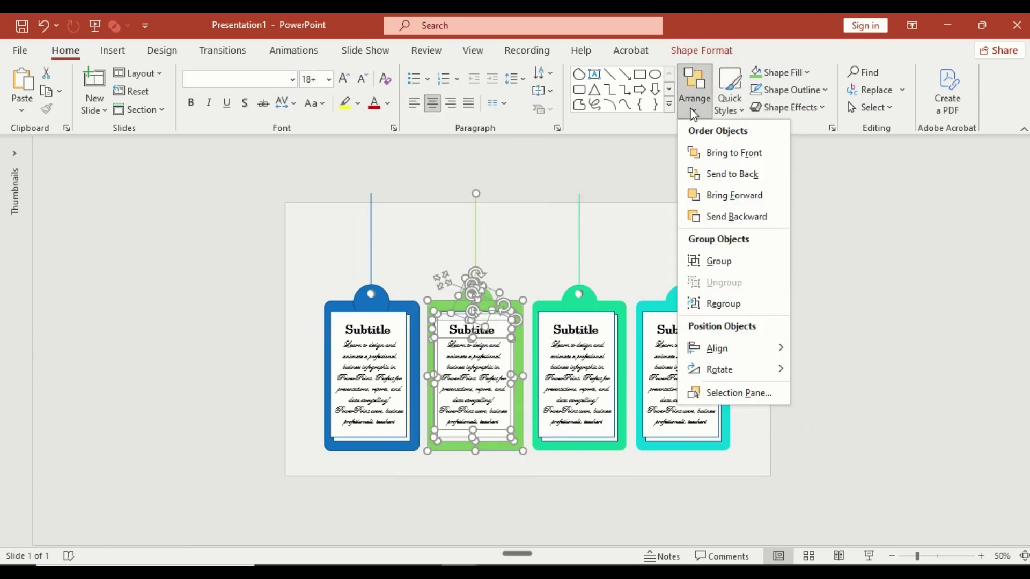
{"action": "left_click", "coordinate": [731, 261]}
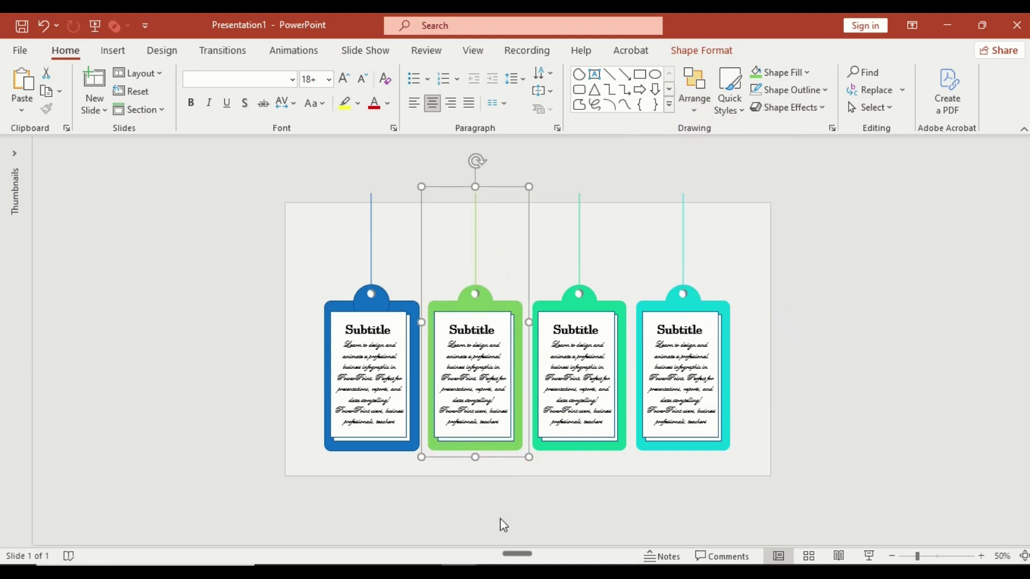
{"action": "left_click_drag", "start_coordinate": [475, 522], "coordinate": [292, 165]}
{"action": "left_click", "coordinate": [696, 110]}
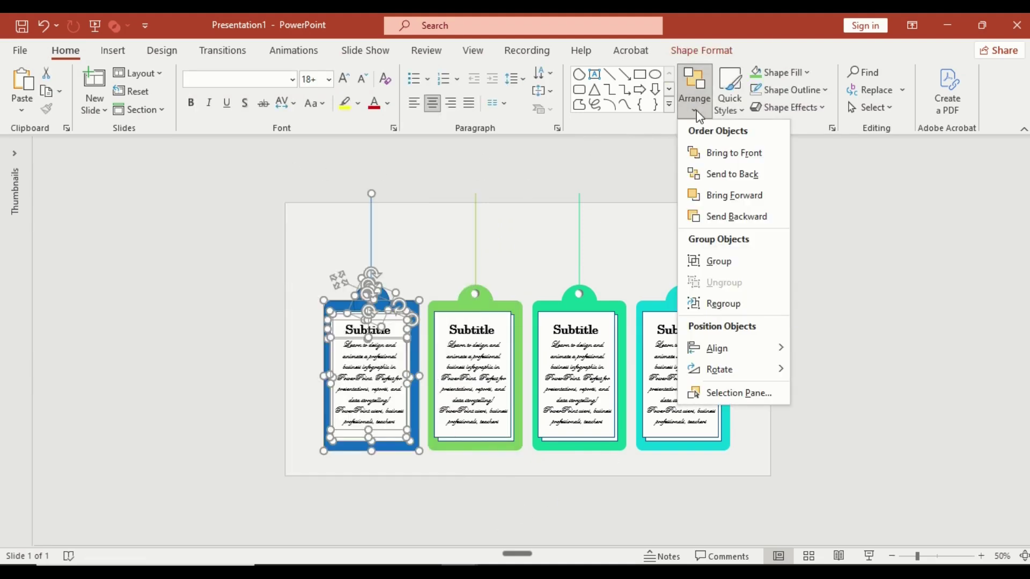
{"action": "left_click", "coordinate": [735, 265]}
{"action": "left_click", "coordinate": [738, 269]}
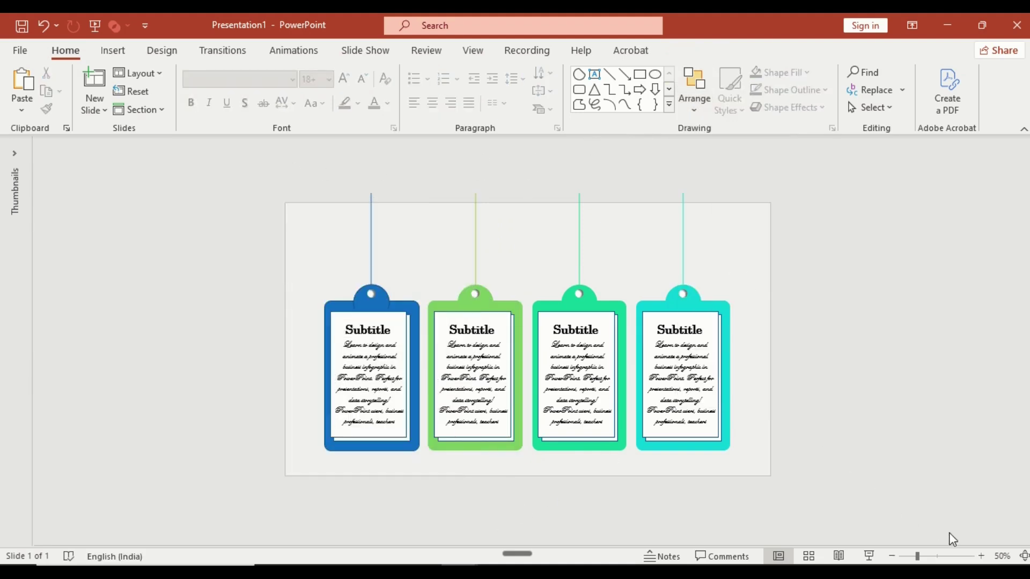
{"action": "left_click", "coordinate": [980, 558]}
Step: Give the blue tag group a Fly In entrance animation from the top
{"action": "left_click", "coordinate": [980, 557]}
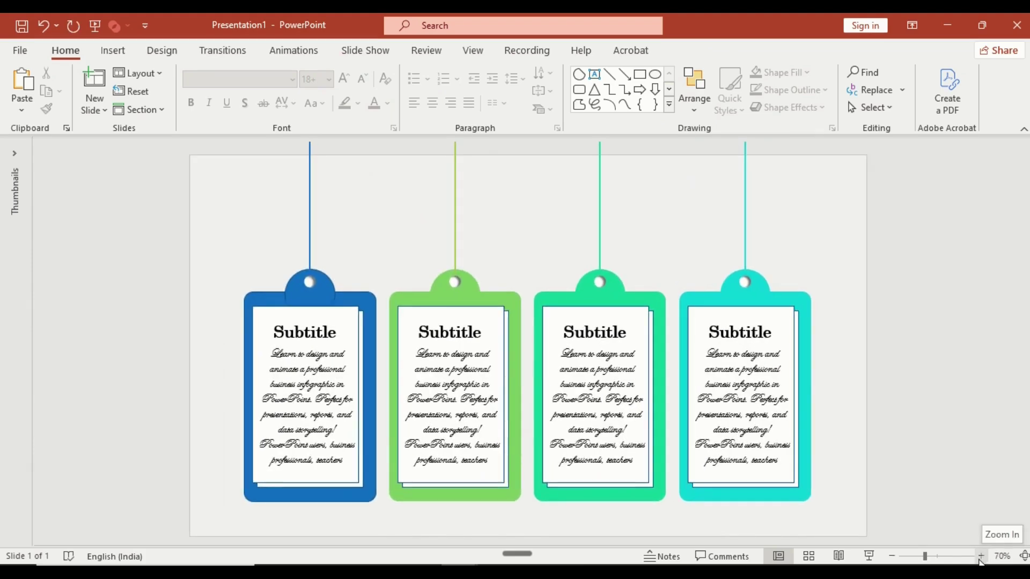
{"action": "left_click", "coordinate": [372, 300]}
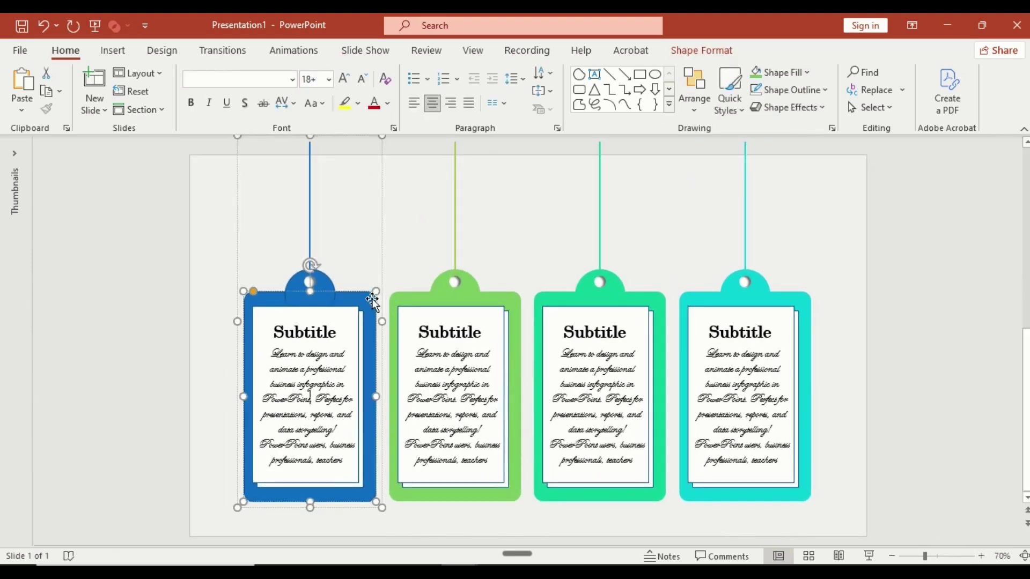
{"action": "left_click", "coordinate": [297, 52]}
{"action": "left_click", "coordinate": [559, 111]}
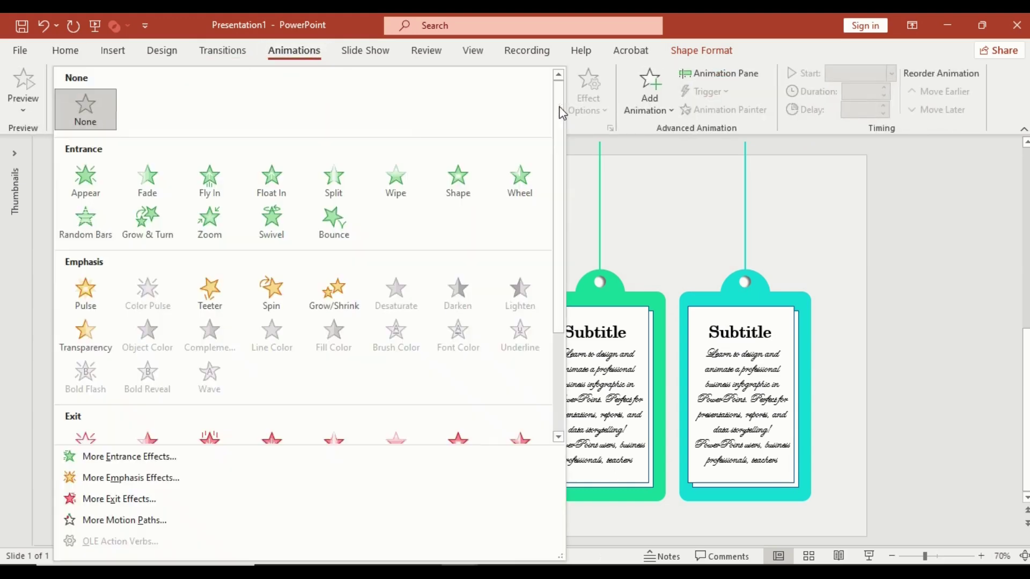
{"action": "left_click", "coordinate": [224, 188]}
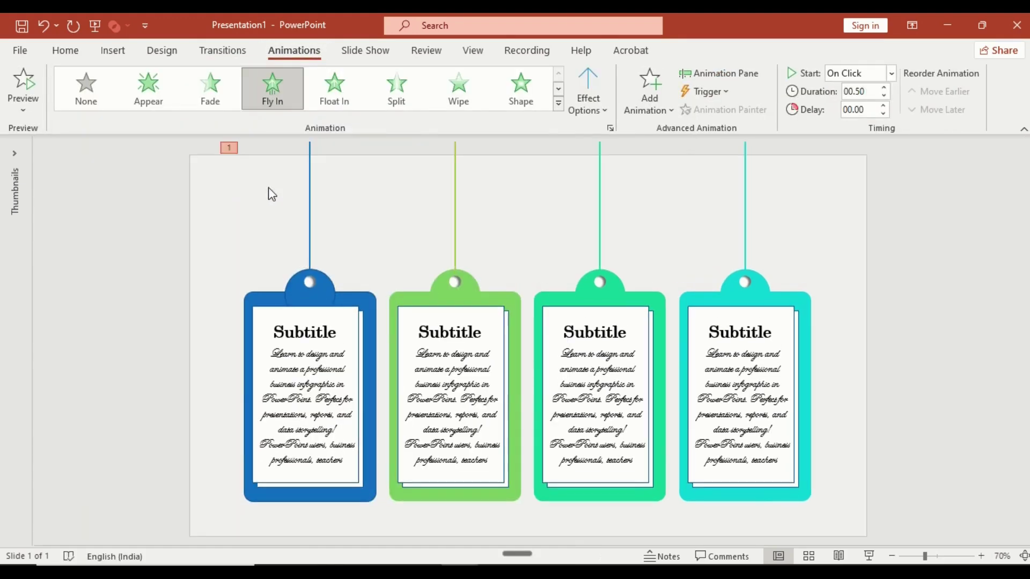
{"action": "left_click", "coordinate": [588, 110]}
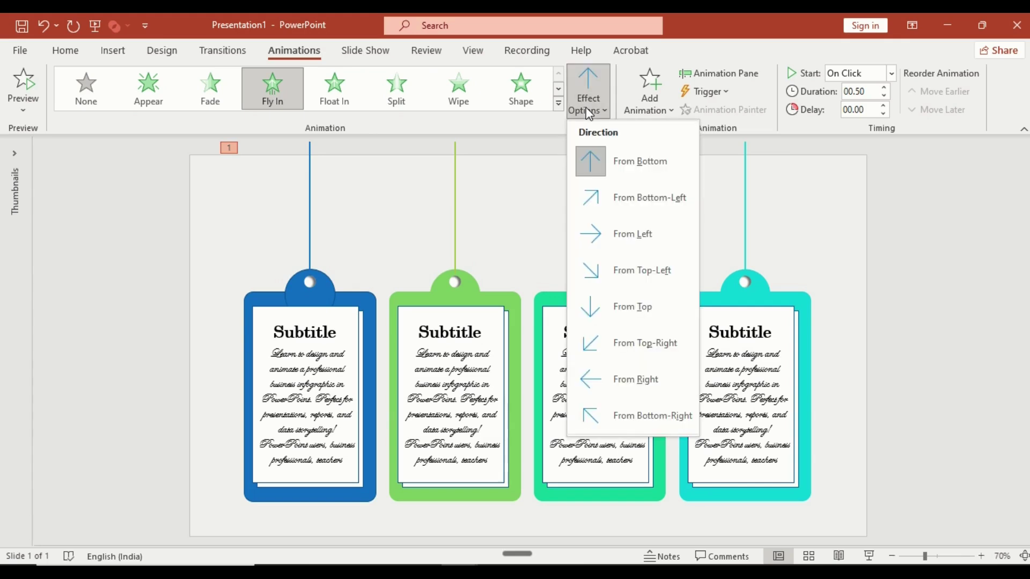
{"action": "left_click", "coordinate": [629, 308]}
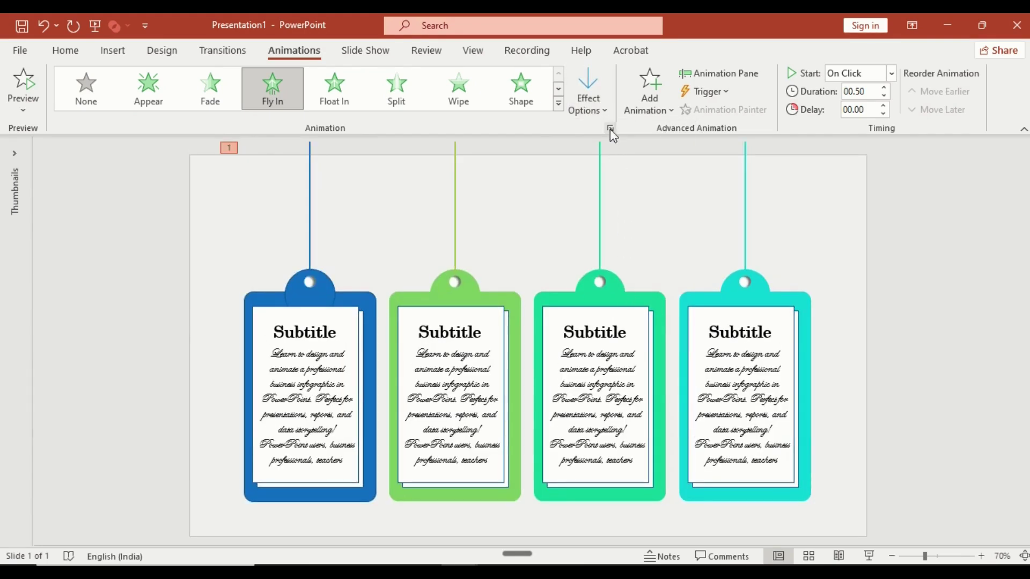
Step: Give the Fly In a 0.34 sec bounce end and a 1-second duration
{"action": "left_click", "coordinate": [610, 128]}
{"action": "left_click", "coordinate": [480, 284]}
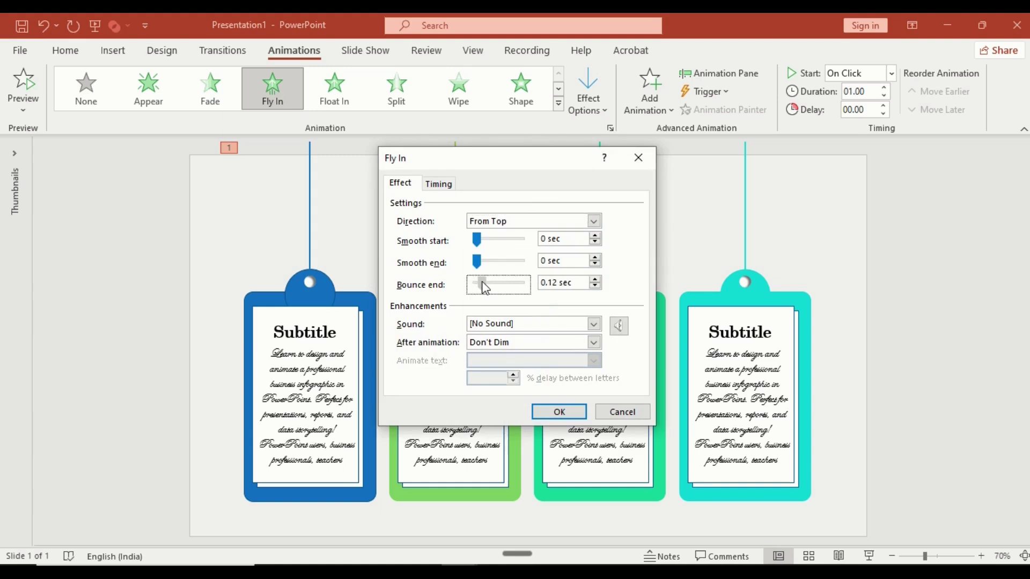
{"action": "left_click_drag", "start_coordinate": [485, 287], "coordinate": [493, 288]}
{"action": "left_click", "coordinate": [439, 184]}
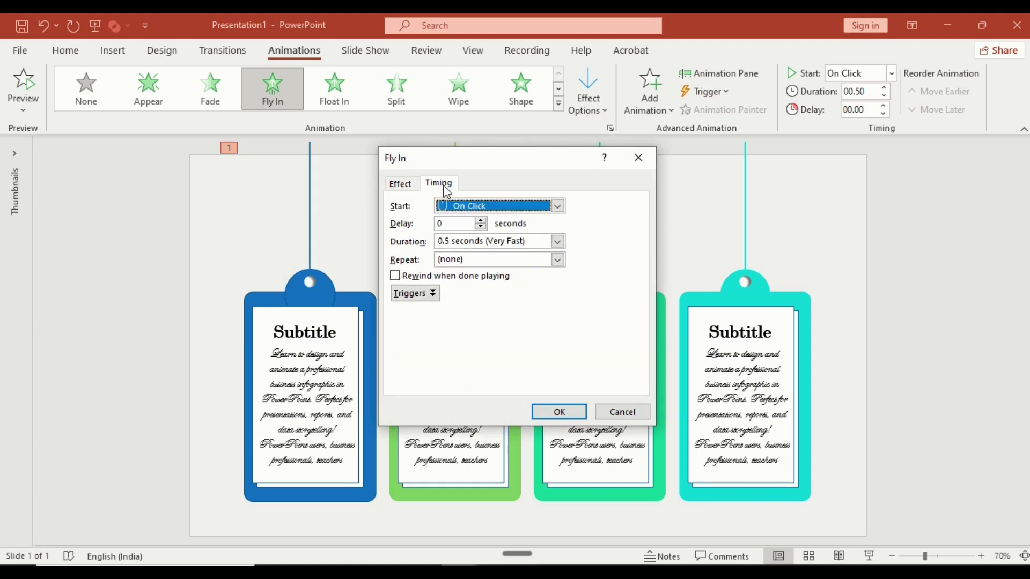
{"action": "left_click", "coordinate": [557, 243]}
{"action": "left_click", "coordinate": [520, 295]}
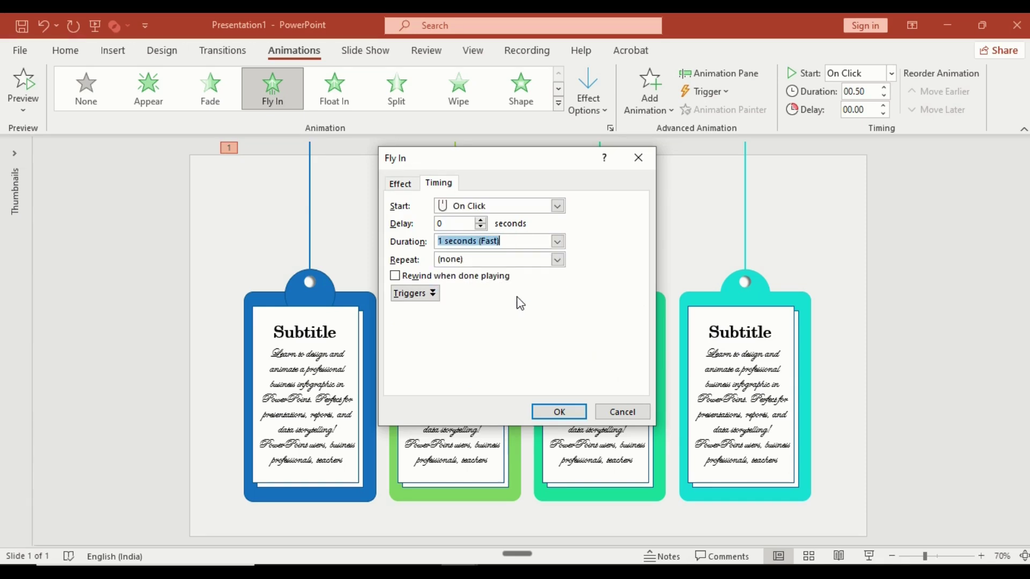
{"action": "left_click", "coordinate": [558, 412]}
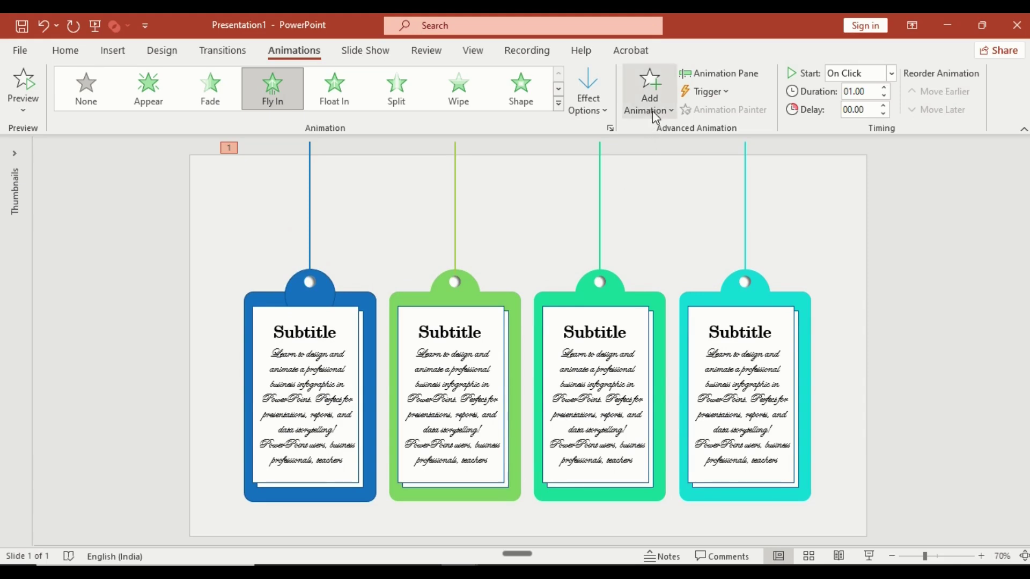
Step: Add a Fly Out exit toward the top to the blue tag and show the Animation Pane
{"action": "left_click", "coordinate": [652, 111]}
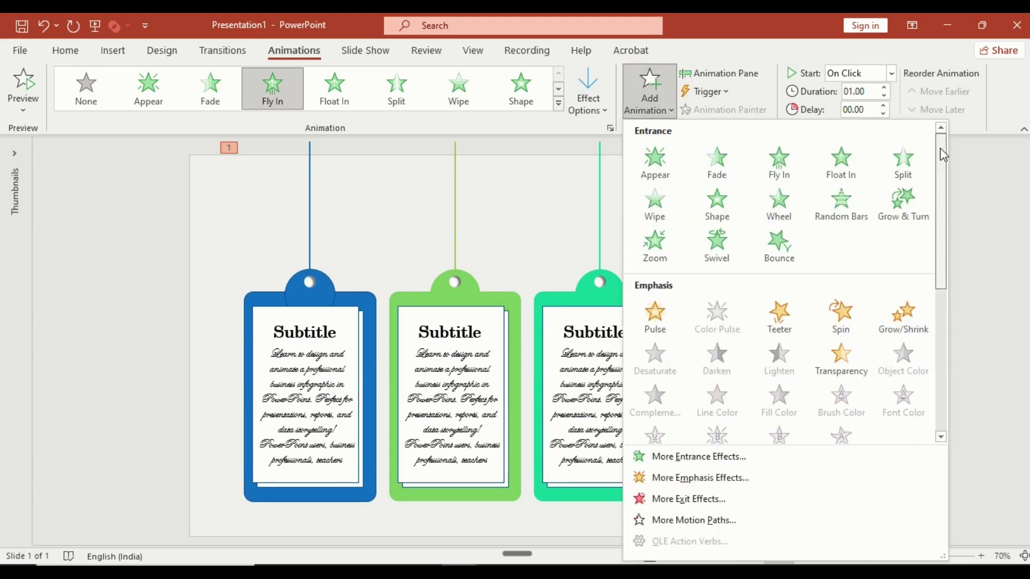
{"action": "scroll", "coordinate": [879, 264], "scroll_direction": "down", "scroll_amount": 4}
{"action": "left_click", "coordinate": [784, 317]}
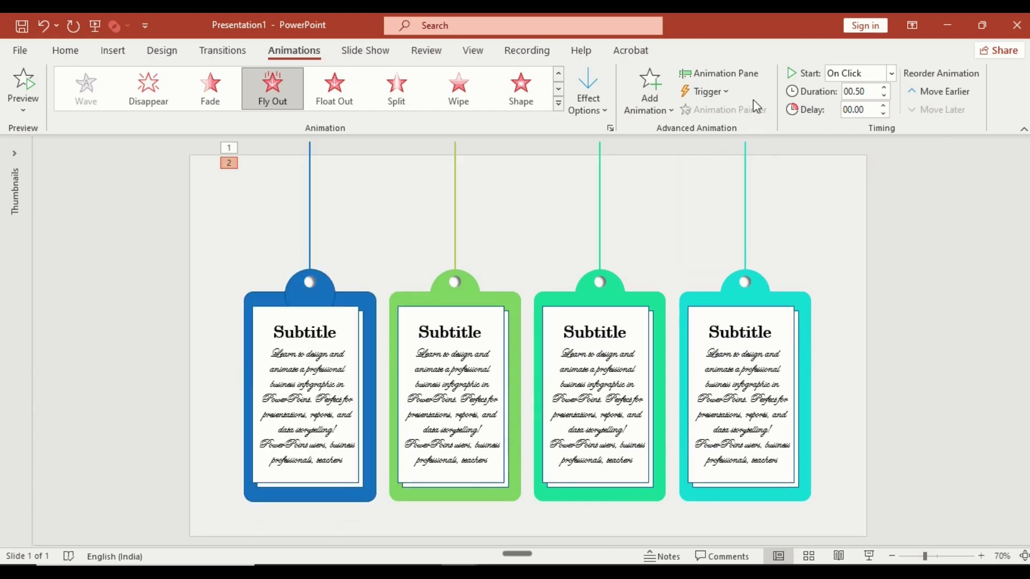
{"action": "left_click", "coordinate": [750, 75]}
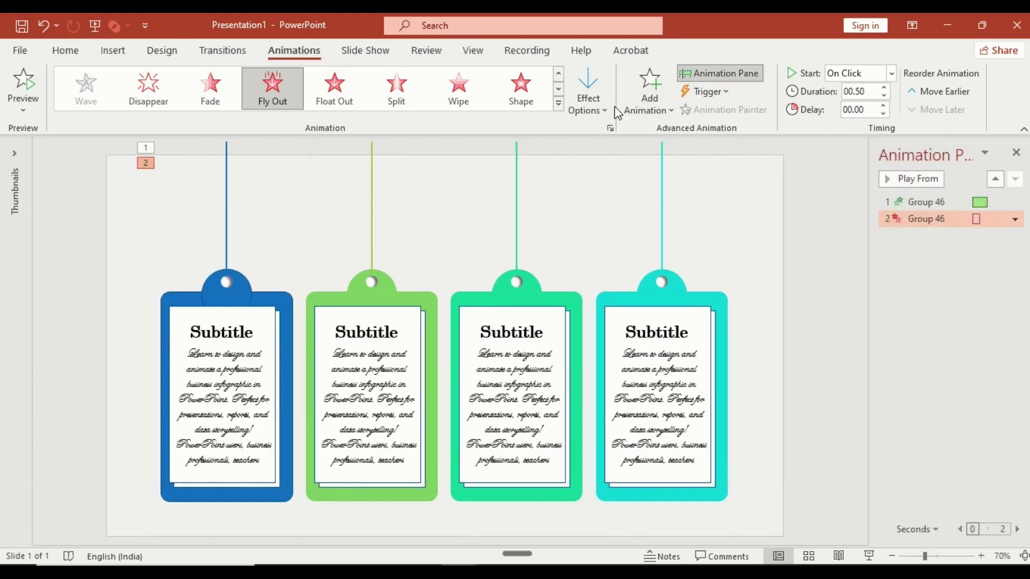
{"action": "left_click", "coordinate": [602, 115]}
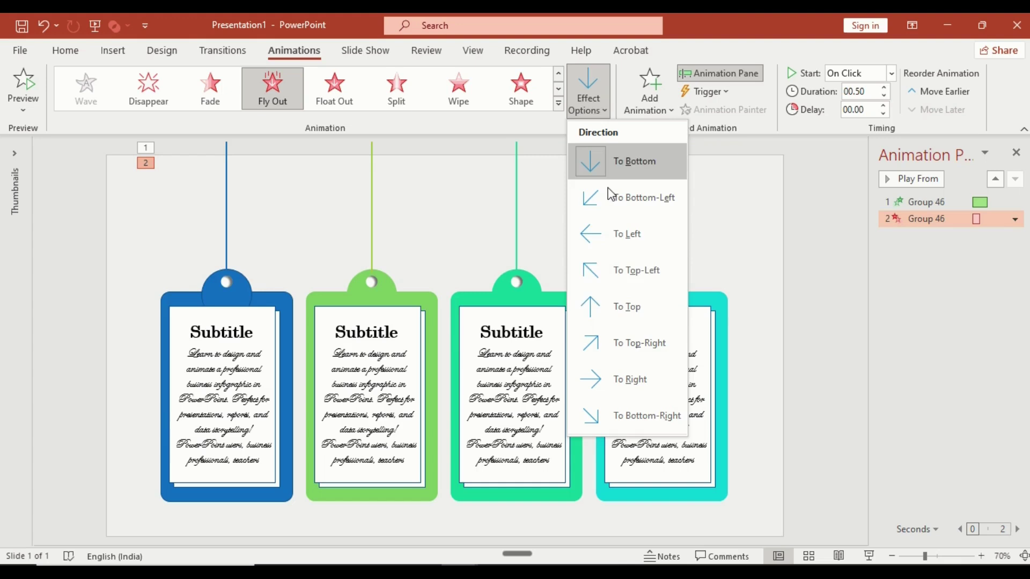
{"action": "left_click", "coordinate": [623, 304]}
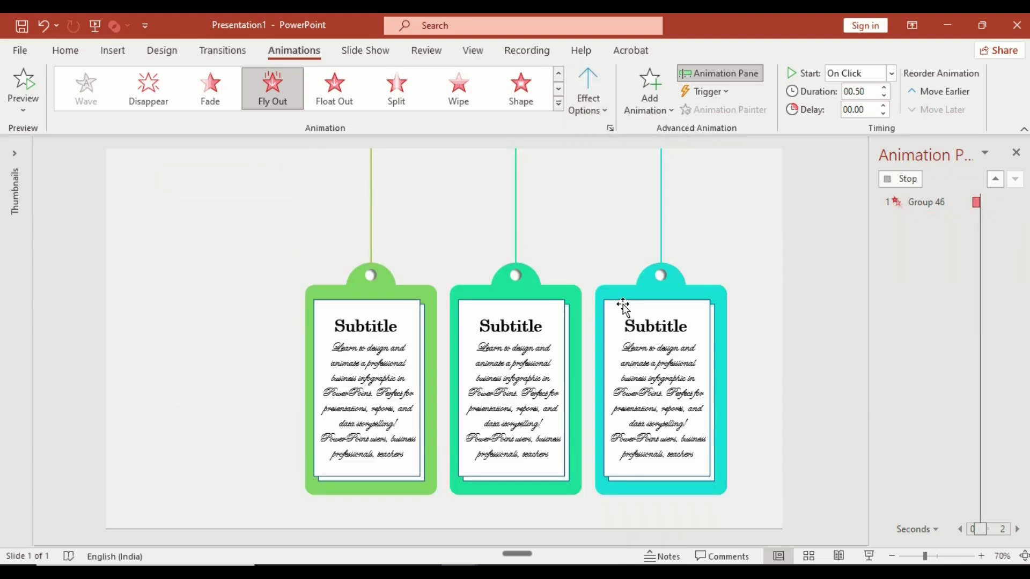
Step: Copy the blue tag's animations onto the green tag and set its Fly In to start With Previous
{"action": "left_click", "coordinate": [288, 301]}
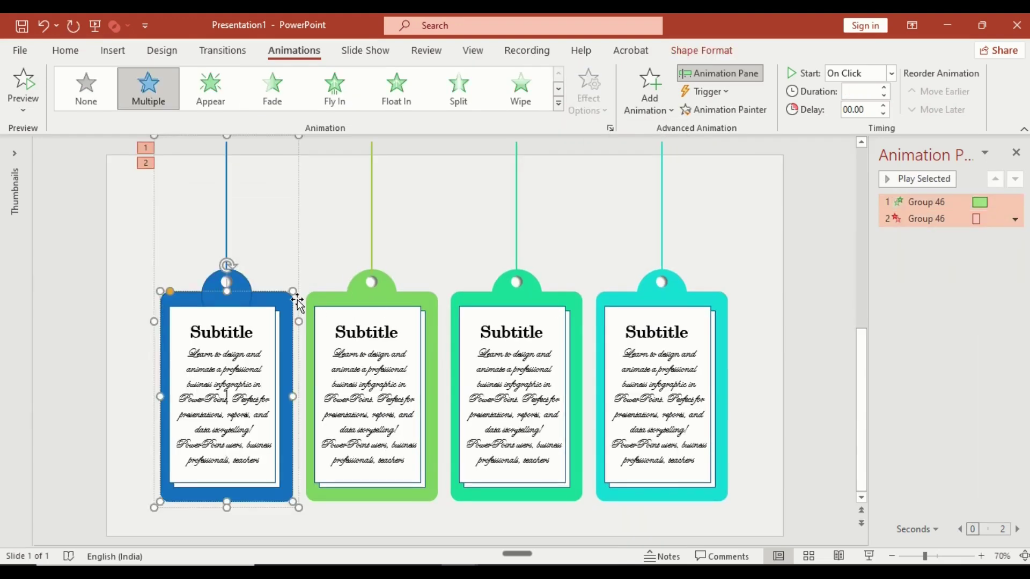
{"action": "left_click", "coordinate": [725, 108]}
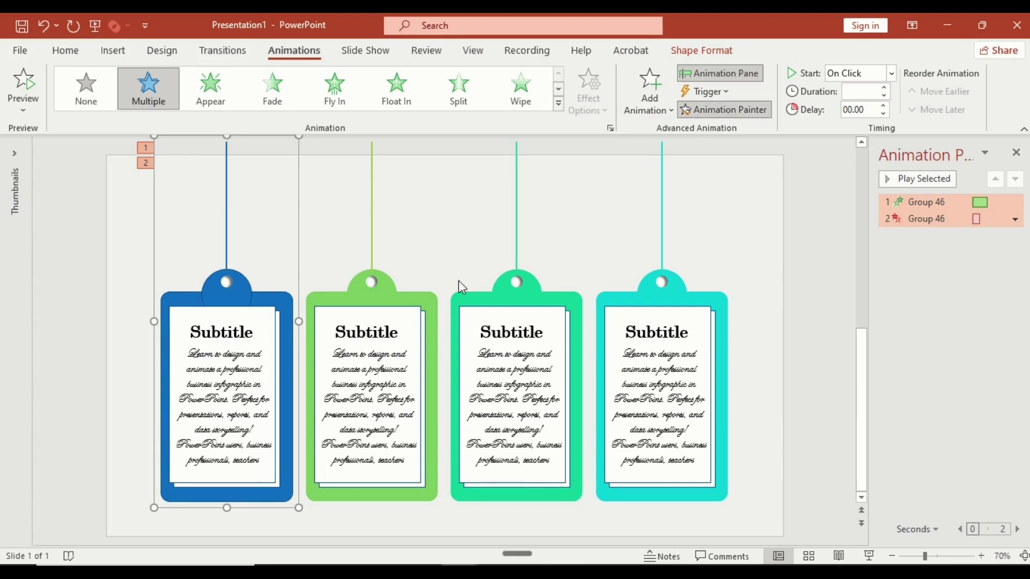
{"action": "left_click", "coordinate": [424, 297]}
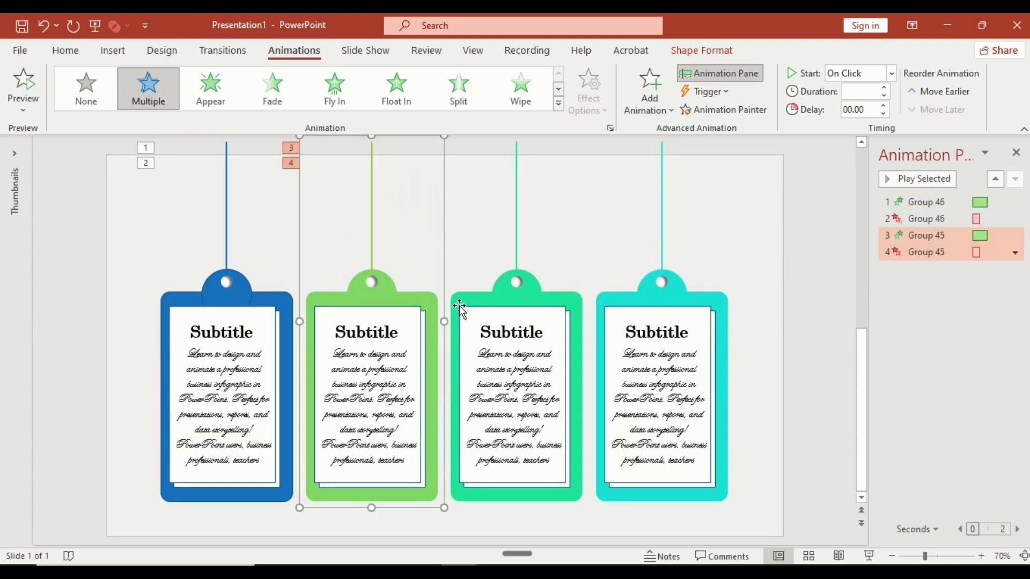
{"action": "left_click", "coordinate": [1001, 232]}
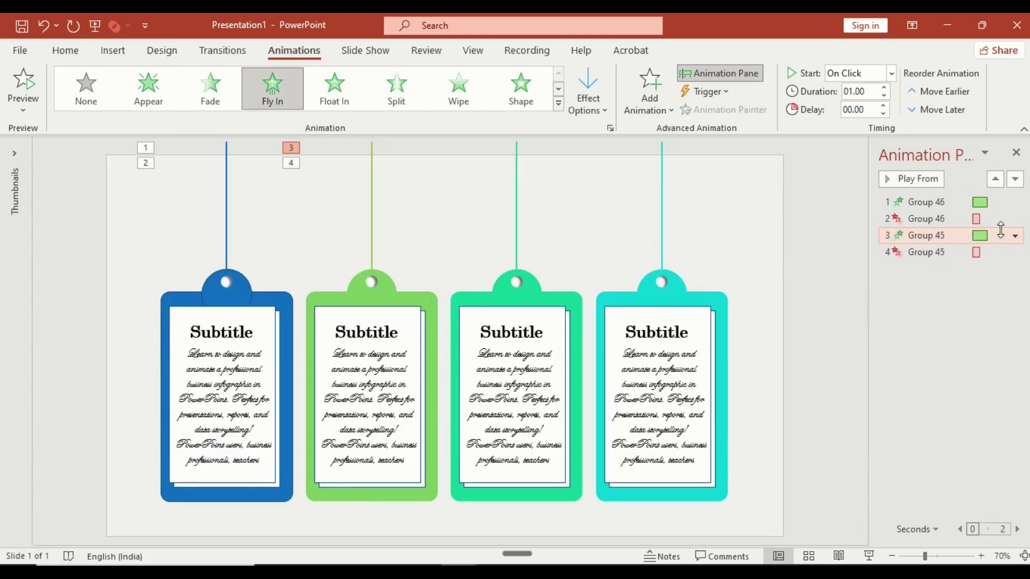
{"action": "left_click", "coordinate": [1015, 238]}
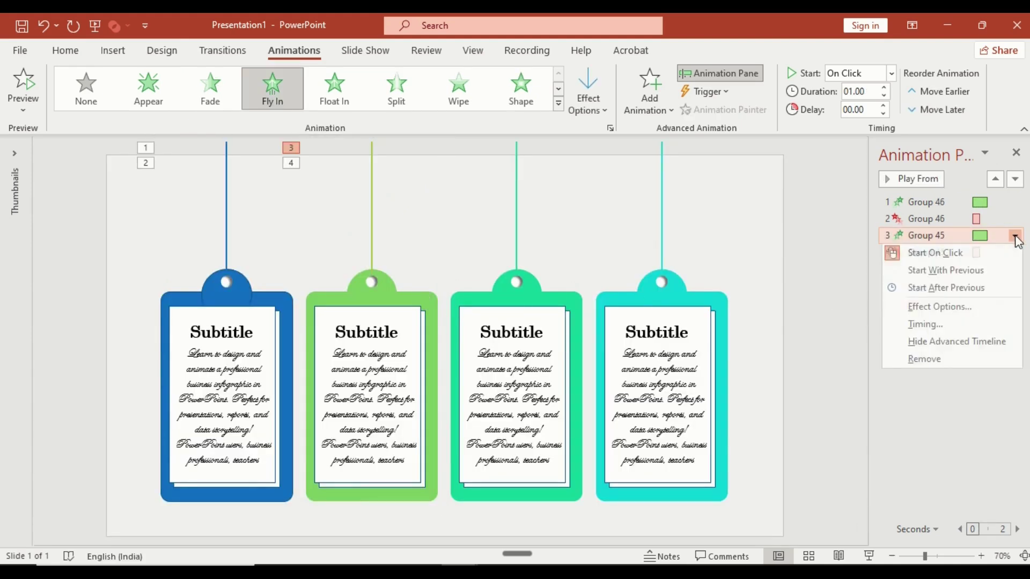
{"action": "left_click", "coordinate": [977, 270]}
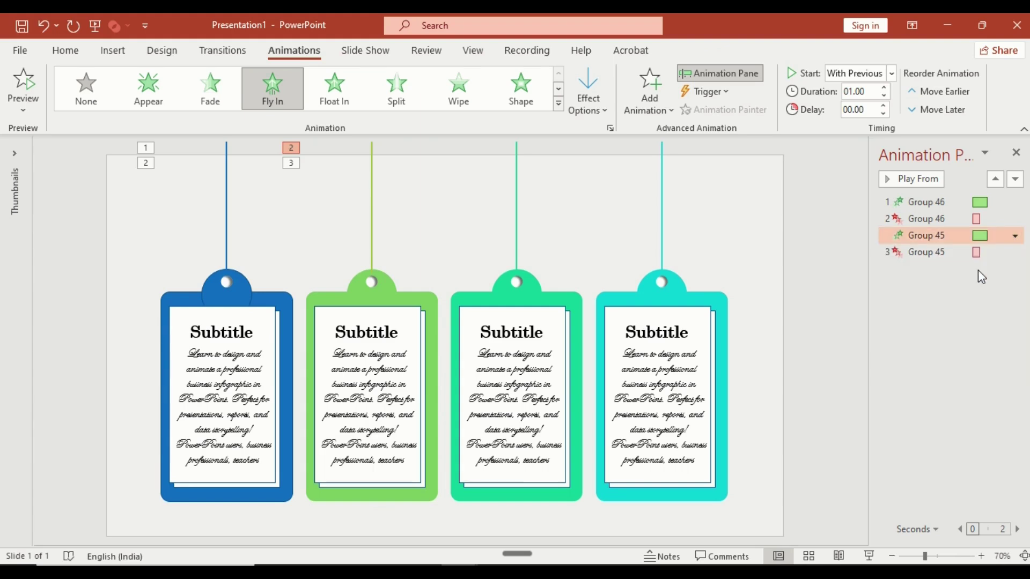
Step: Paint the green tag's animations onto the mint tag, then the mint tag's onto the cyan tag
{"action": "left_click", "coordinate": [440, 302]}
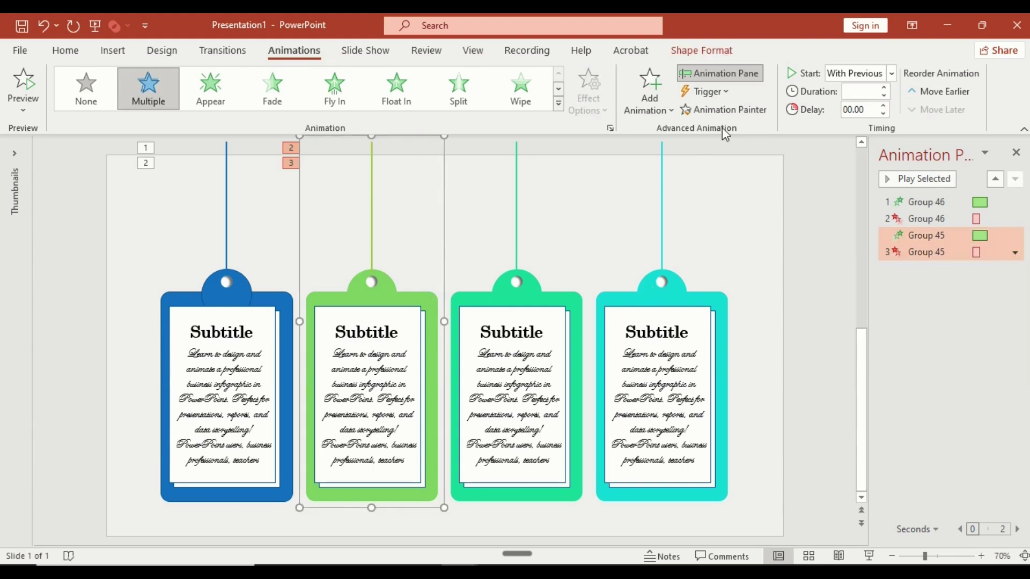
{"action": "left_click", "coordinate": [735, 111]}
{"action": "left_click", "coordinate": [576, 307]}
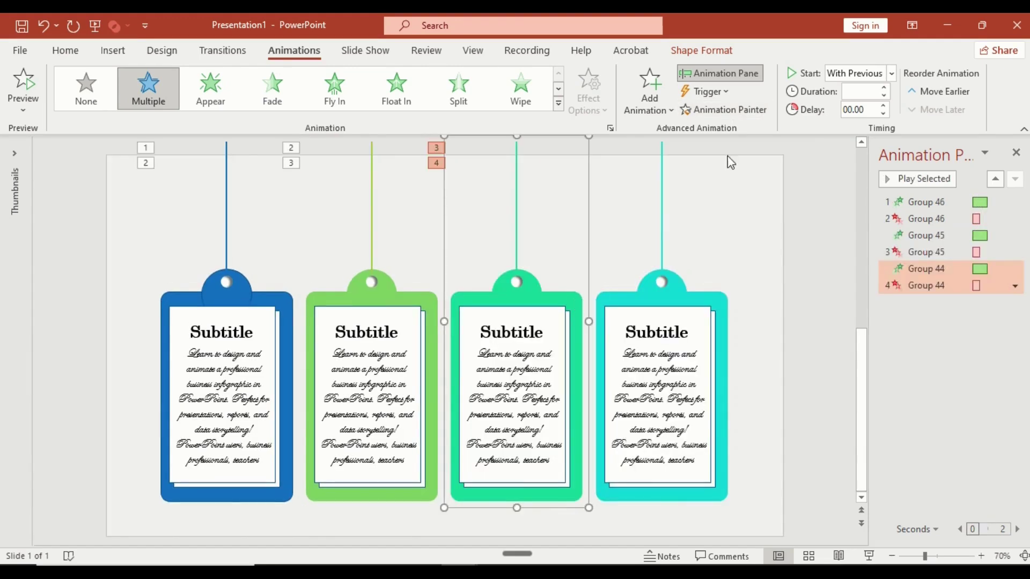
{"action": "left_click", "coordinate": [754, 113]}
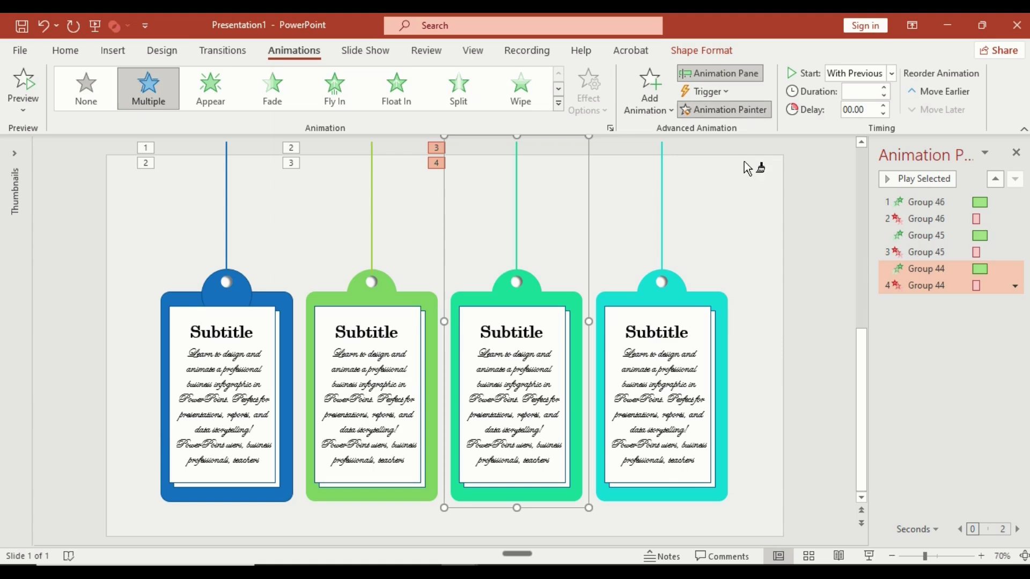
{"action": "left_click", "coordinate": [711, 298]}
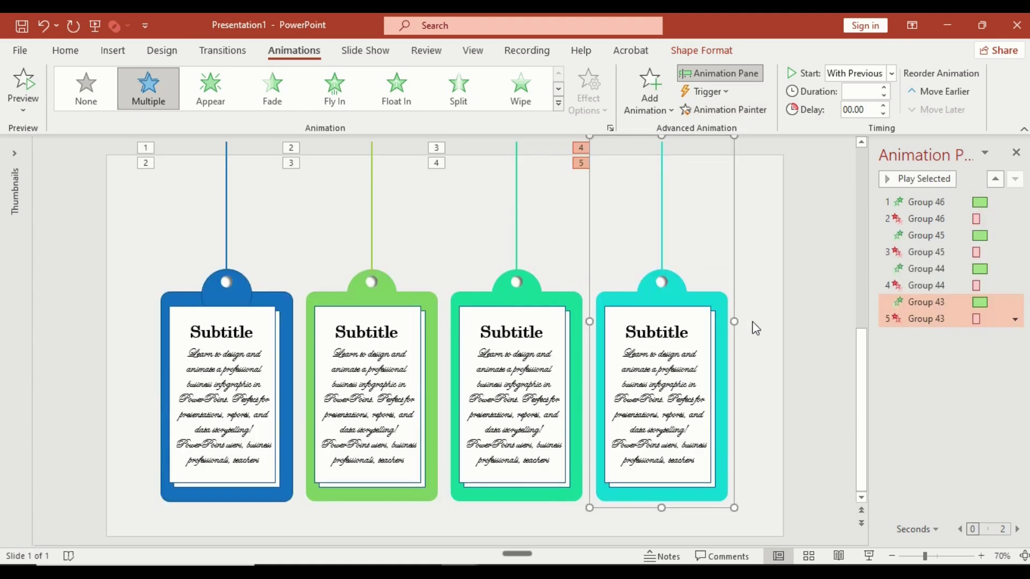
{"action": "left_click", "coordinate": [1017, 154]}
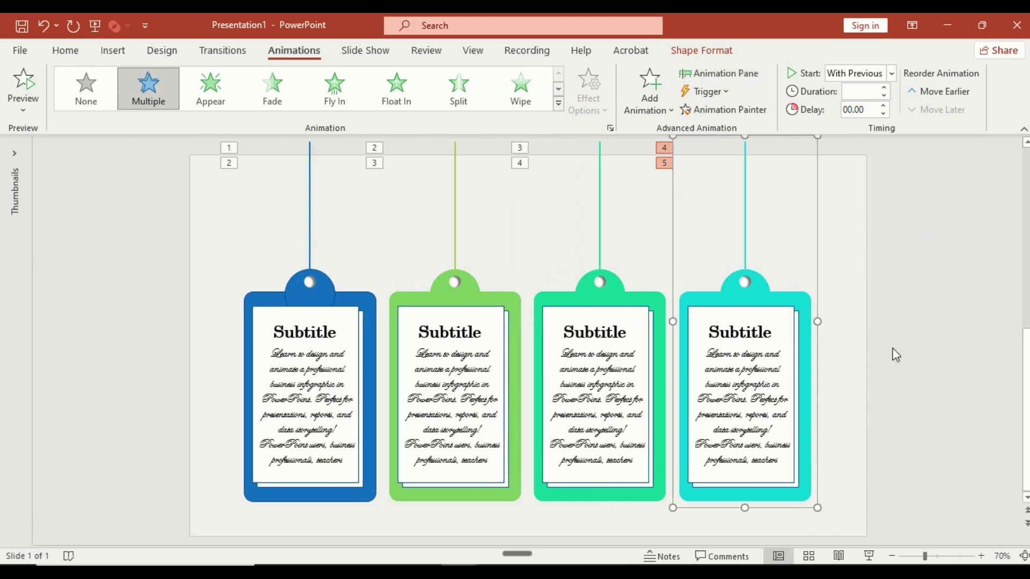
{"action": "left_click", "coordinate": [890, 372]}
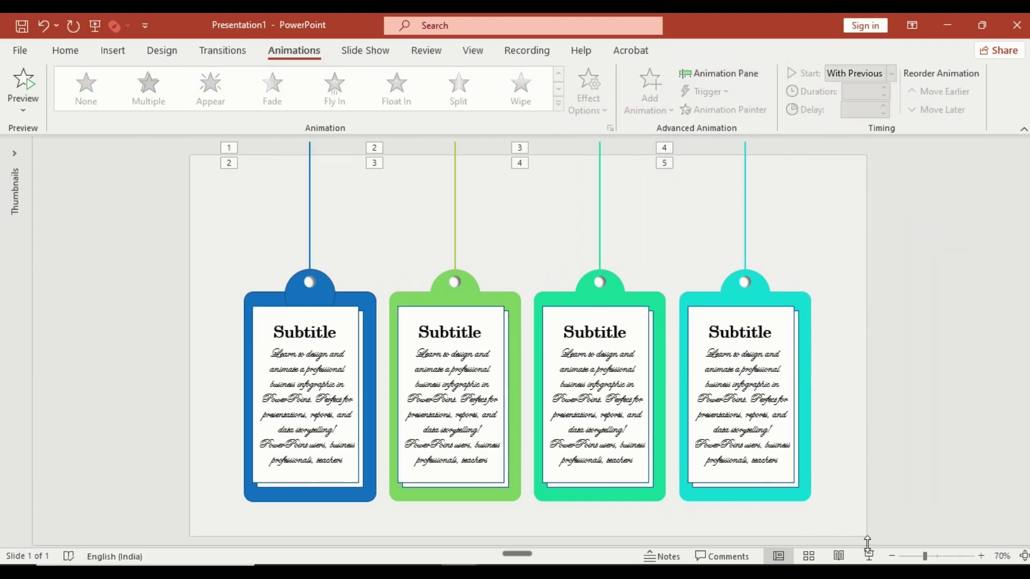